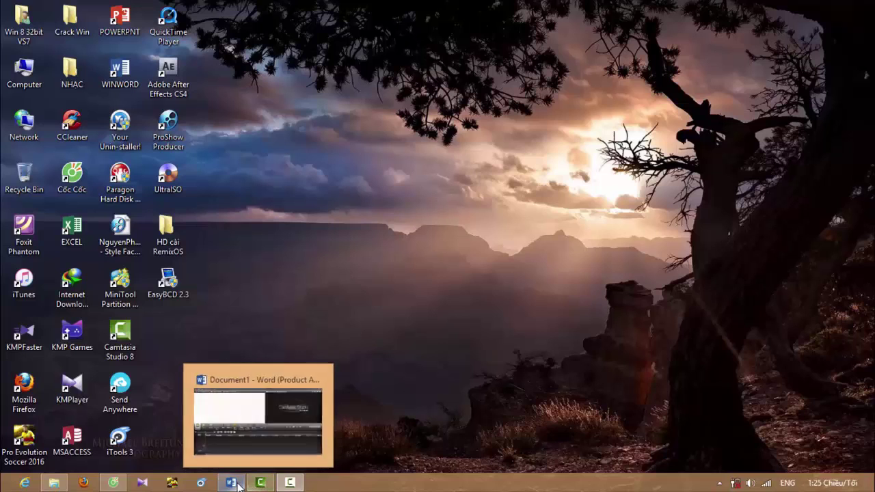
- In the Word document, add the lines "Link mình để bên dưới videos" and "Các bạn tải về giải nén ra nha" below the title
{"action": "left_click", "coordinate": [231, 483]}
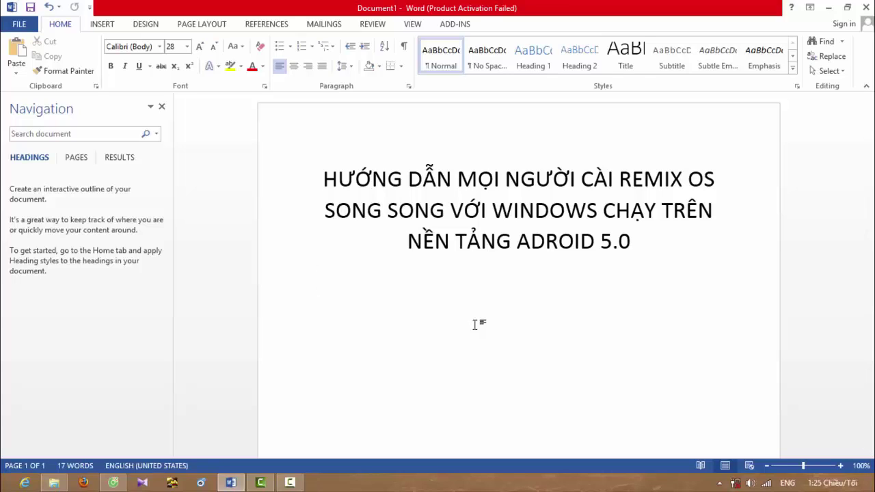
{"action": "type", "text": "lin"}
{"action": "type", "text": "k minh"}
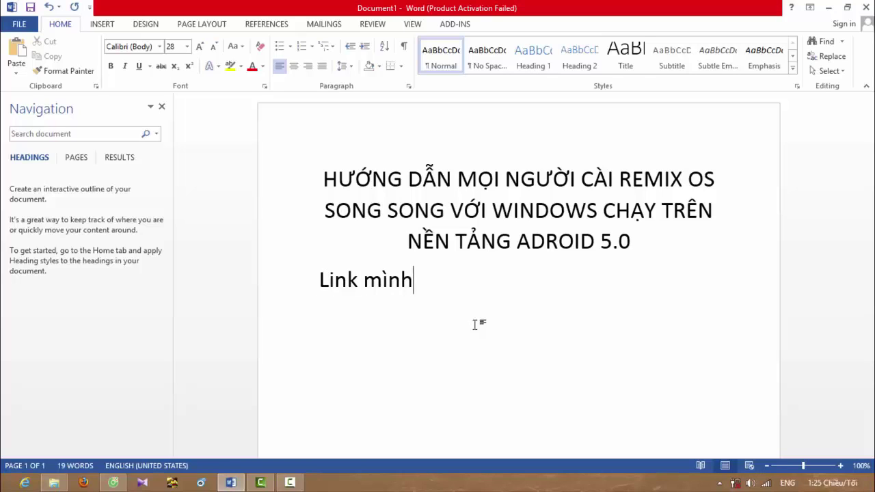
{"action": "type", "text": " để bên dưới vi"}
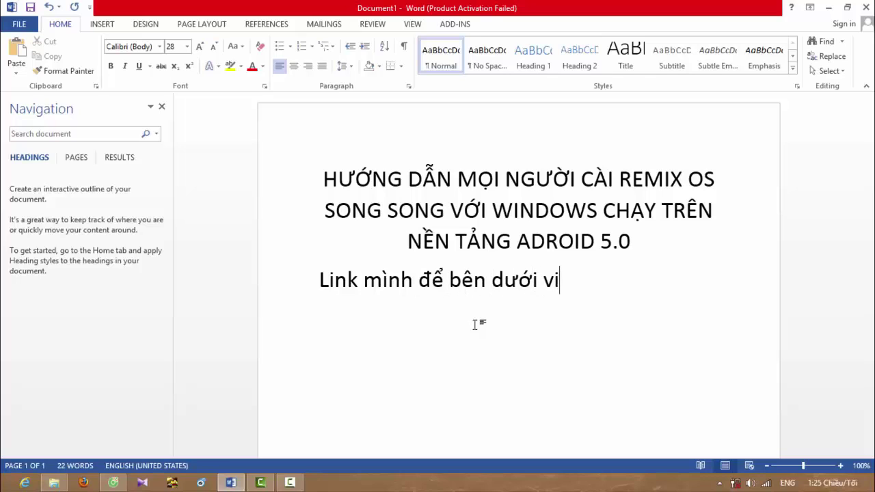
{"action": "type", "text": "deosCác bạn tải"}
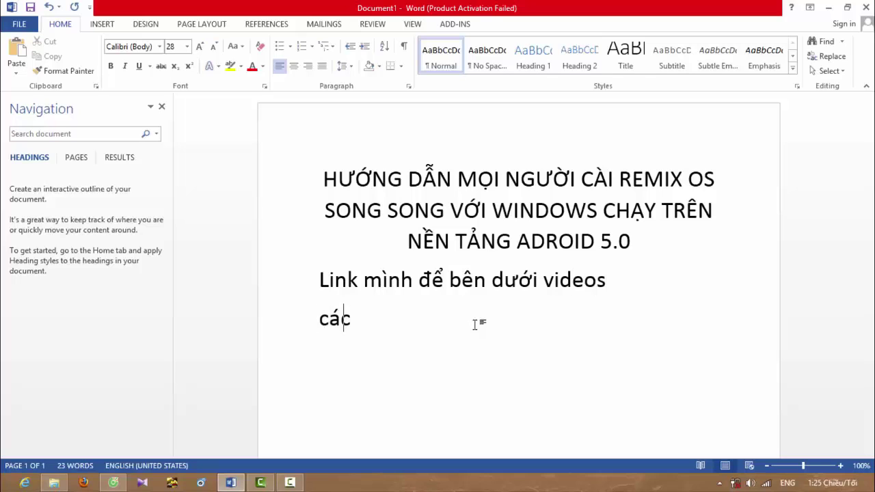
{"action": "type", "text": " về g"}
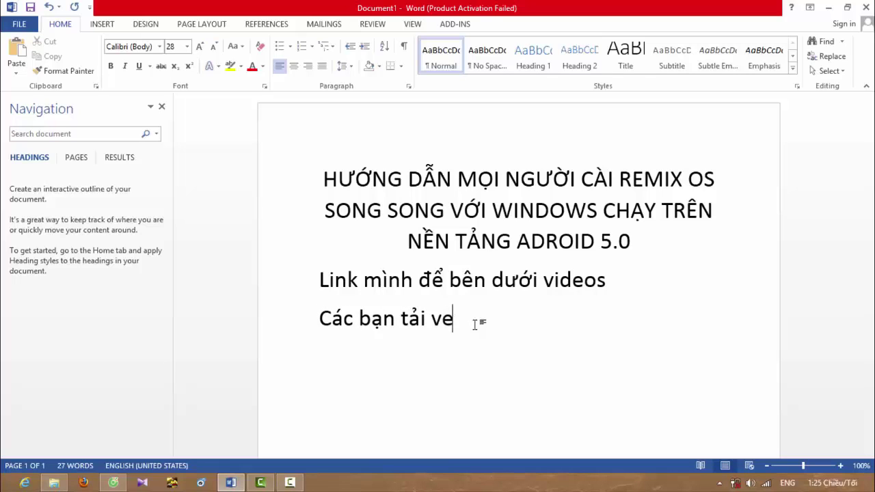
{"action": "type", "text": "iải"}
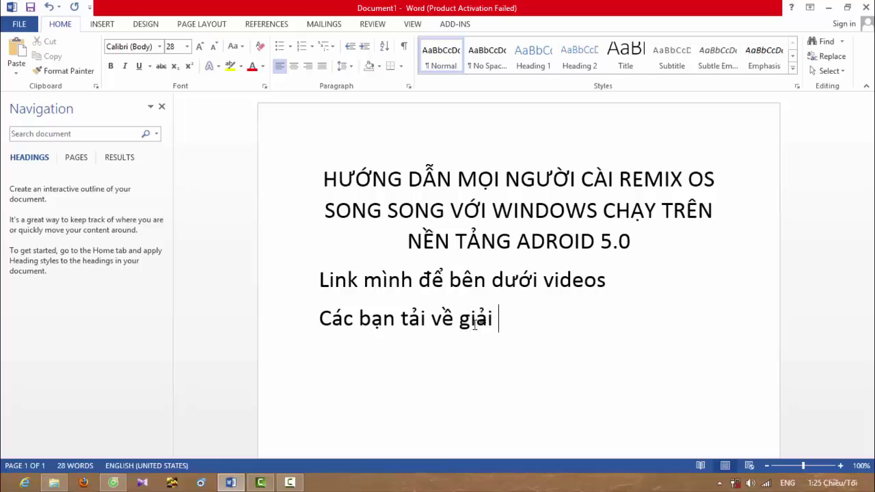
{"action": "type", "text": " nen ra nha"}
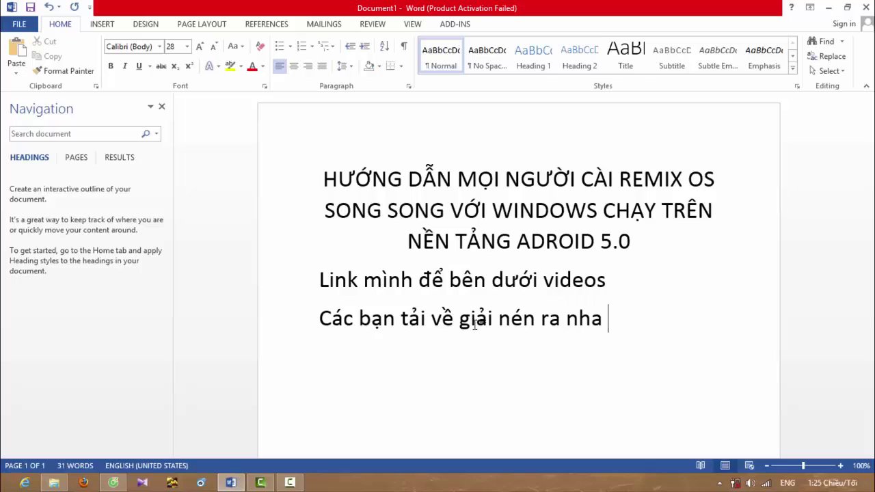
{"action": "type", "text": "chng"}
{"action": "key", "text": "BackSpace"}
{"action": "key", "text": "BackSpace"}
{"action": "type", "text": "ung"}
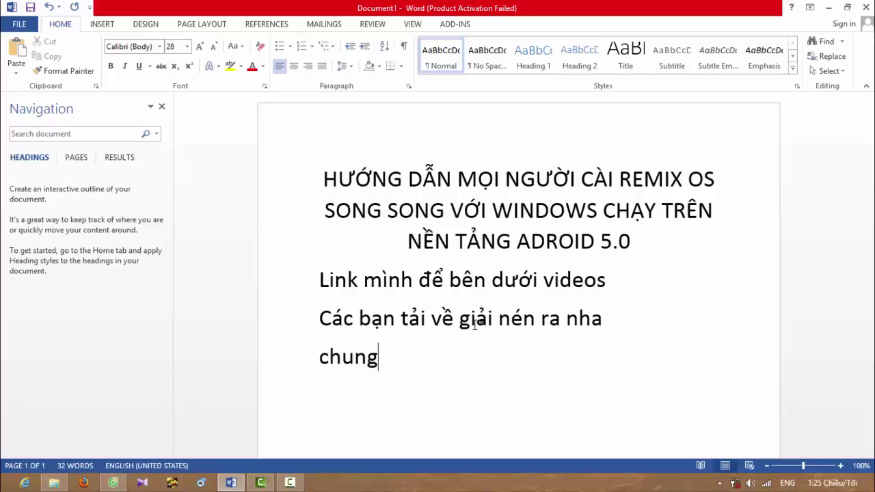
{"action": "key", "text": "BackSpace"}
{"action": "type", "text": "s"}
{"action": "key", "text": "BackSpace"}
{"action": "key", "text": "BackSpace"}
{"action": "key", "text": "BackSpace"}
{"action": "key", "text": "BackSpace"}
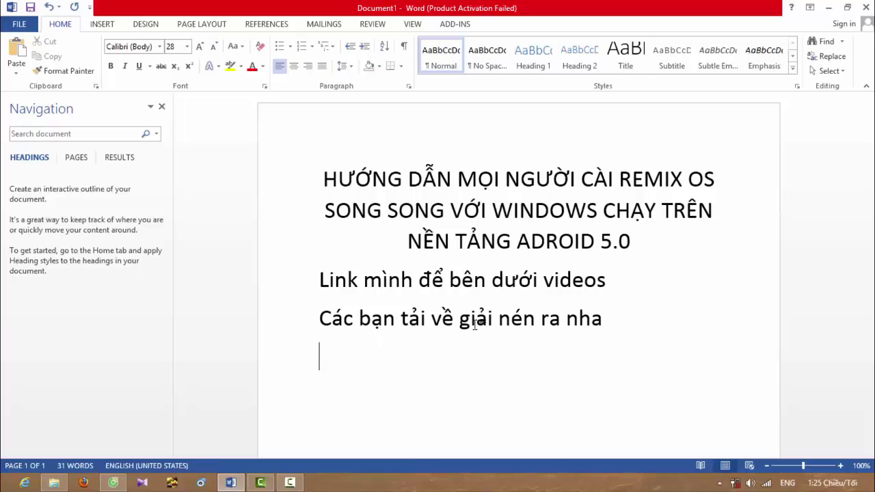
{"action": "type", "text": "ba"}
{"action": "key", "text": "BackSpace"}
{"action": "key", "text": "BackSpace"}
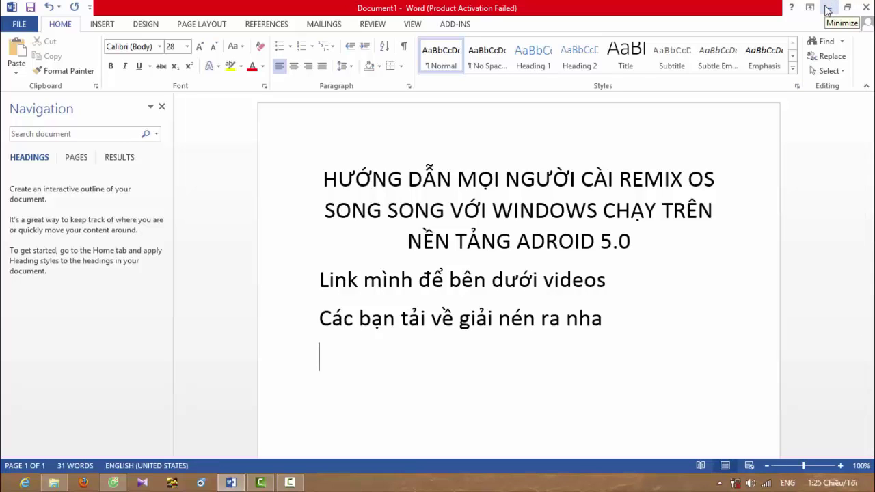
- Write the line "Và làm theo mình :D" below the extraction instruction
{"action": "type", "text": "Và làm the"}
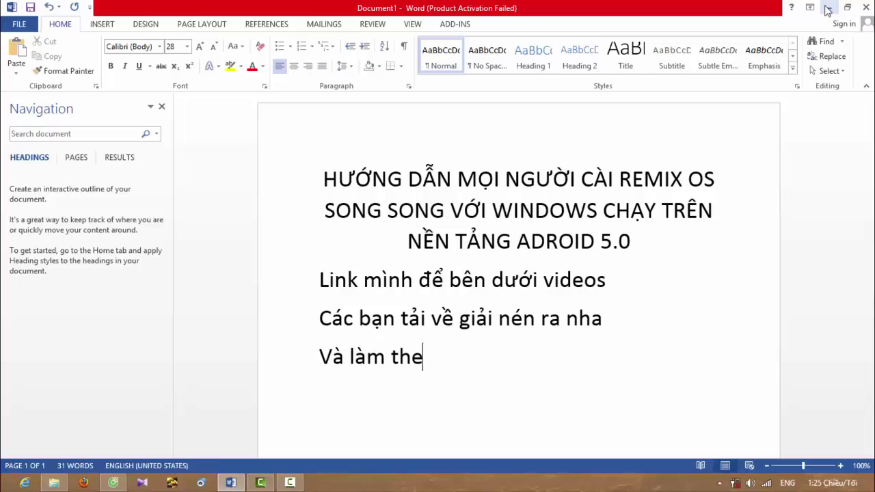
{"action": "type", "text": "o mình"}
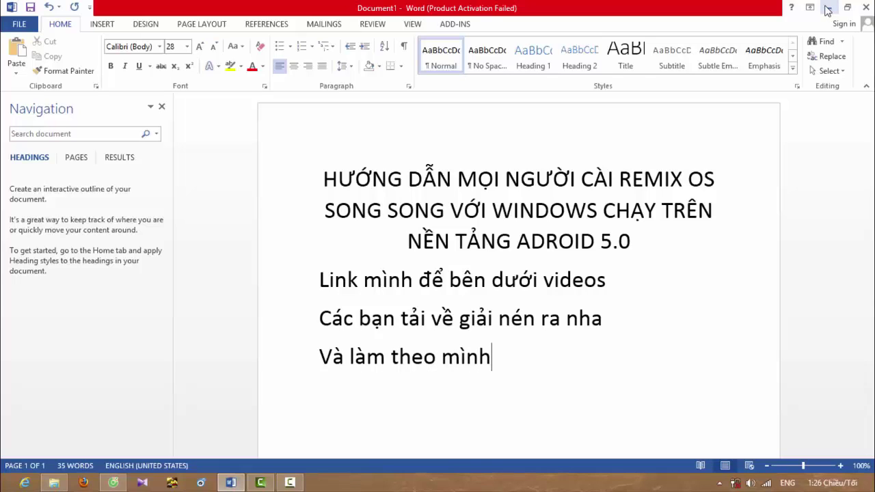
{"action": "type", "text": " :D"}
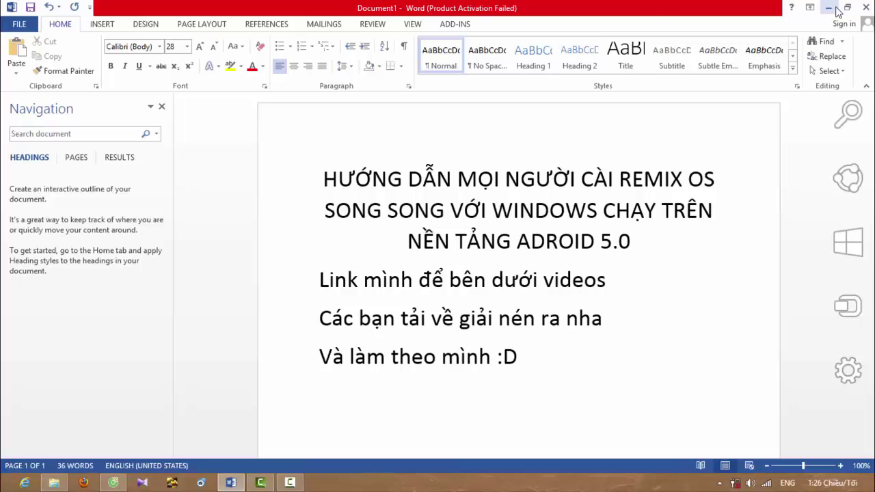
- Minimize the document, open the Compressed folder inside Downloads in File Explorer, and maximize its window
{"action": "left_click", "coordinate": [829, 7]}
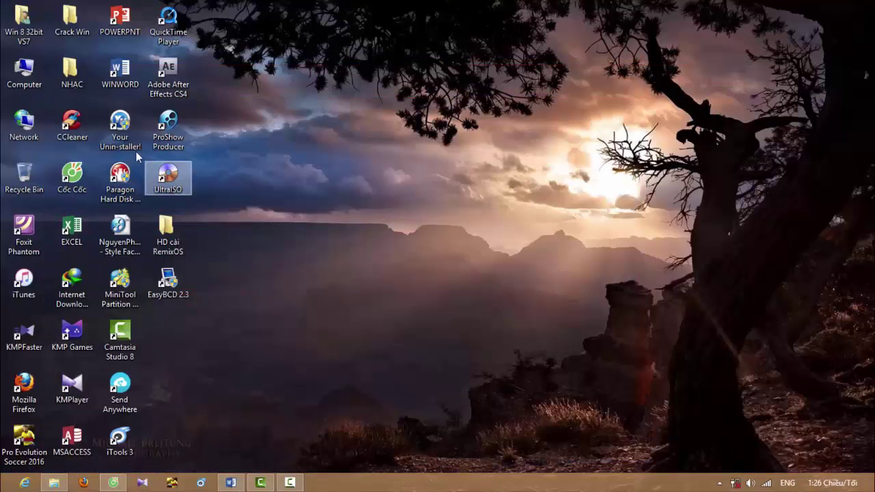
{"action": "double_click", "coordinate": [35, 78]}
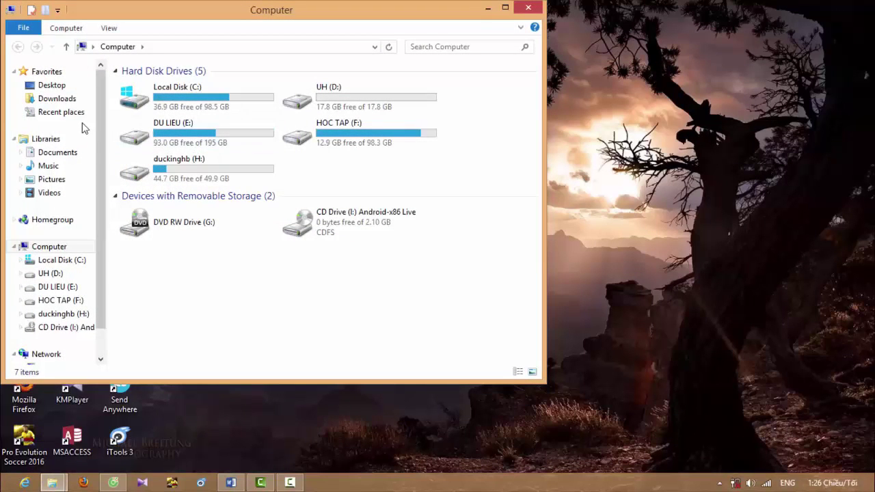
{"action": "left_click", "coordinate": [57, 98]}
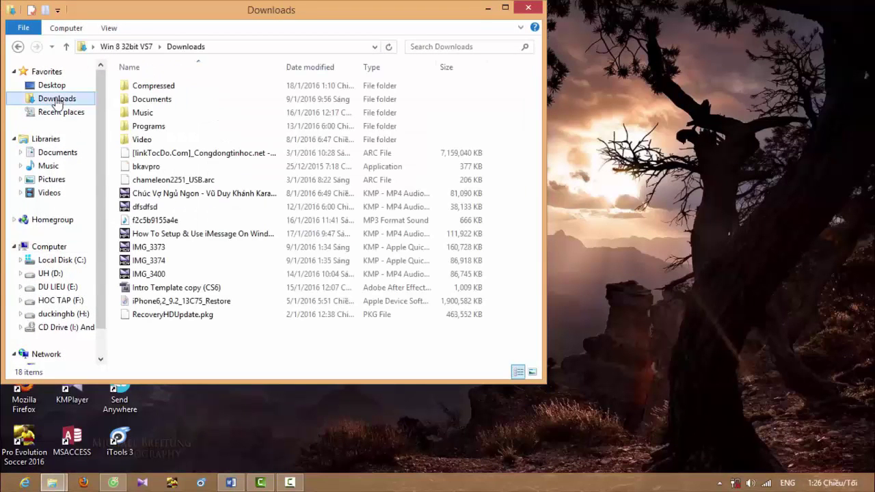
{"action": "double_click", "coordinate": [160, 91]}
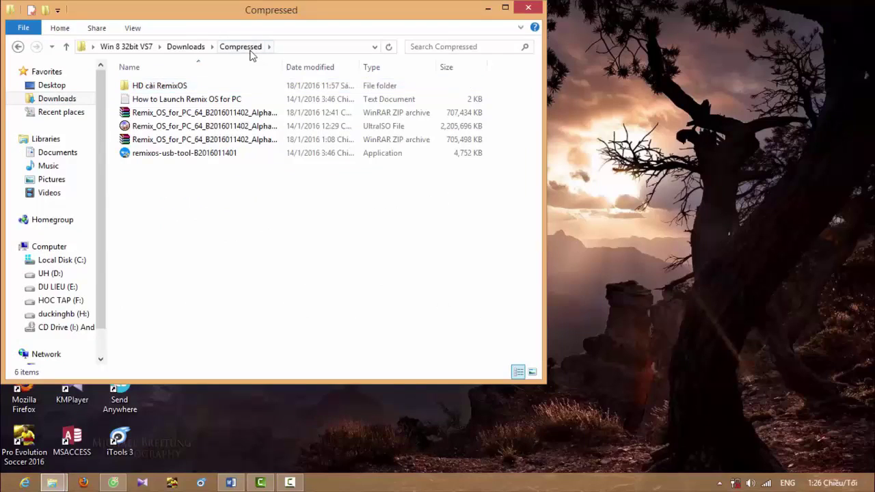
{"action": "double_click", "coordinate": [306, 15]}
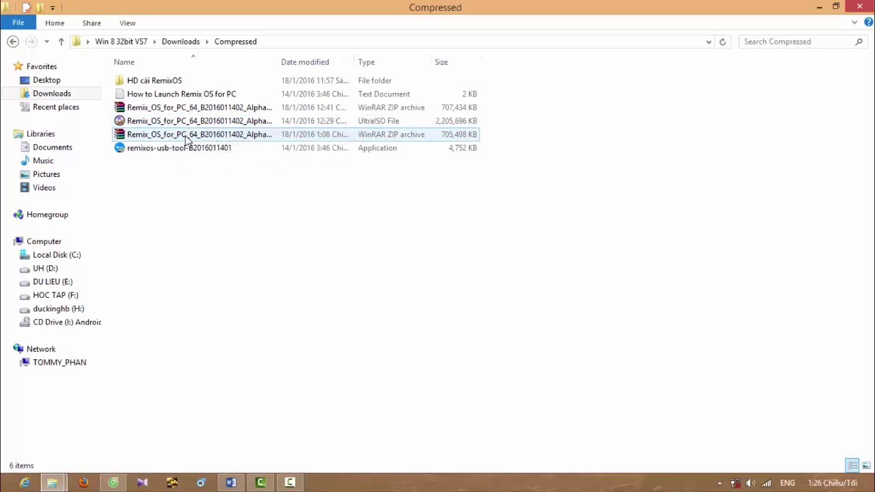
- Examine the extraction options for the lower Remix OS ZIP archive and the UltraISO mounting option for the Remix OS disc image
{"action": "left_click", "coordinate": [187, 139]}
{"action": "right_click", "coordinate": [187, 139]}
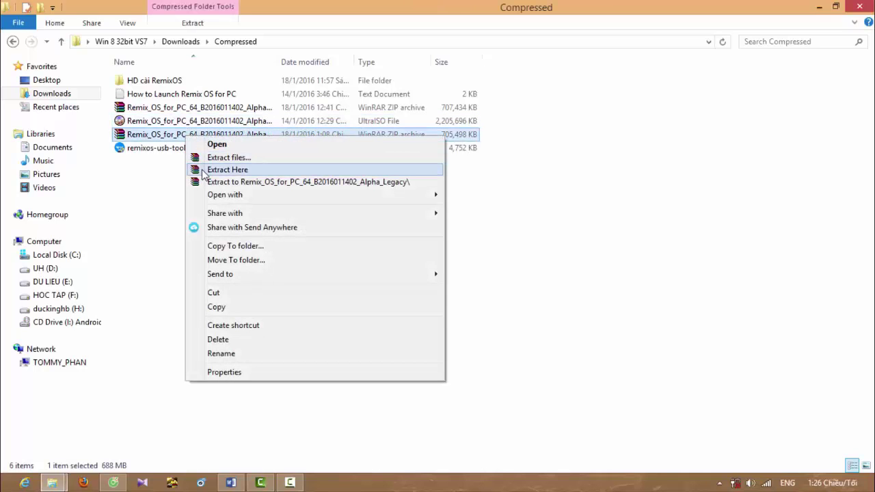
{"action": "left_click", "coordinate": [170, 183]}
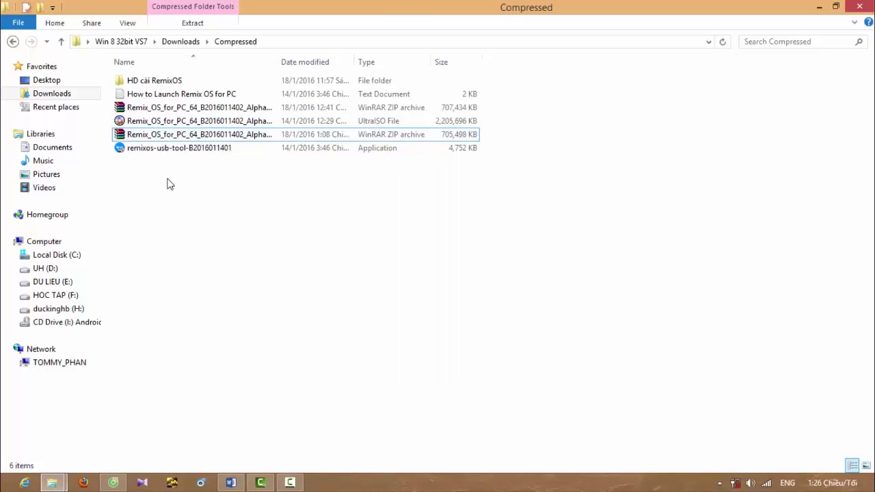
{"action": "right_click", "coordinate": [188, 122]}
{"action": "mouse_move", "coordinate": [220, 142]}
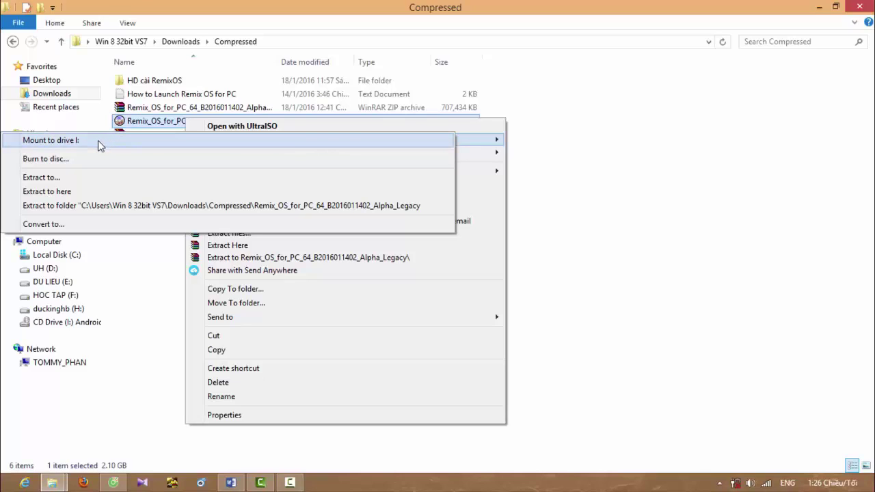
{"action": "left_click", "coordinate": [604, 145]}
{"action": "left_click", "coordinate": [604, 145]}
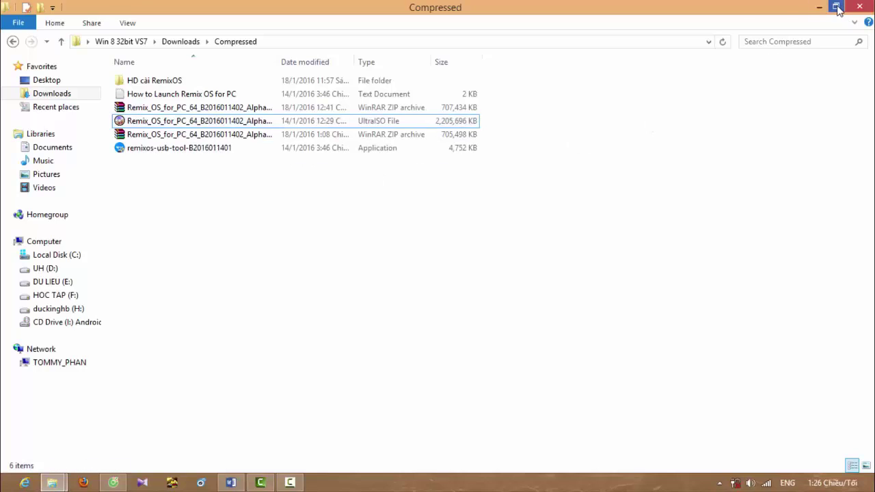
- Open the Android-x86 Live CD drive (I:) from Computer to view the disc image's files
{"action": "left_click", "coordinate": [56, 243]}
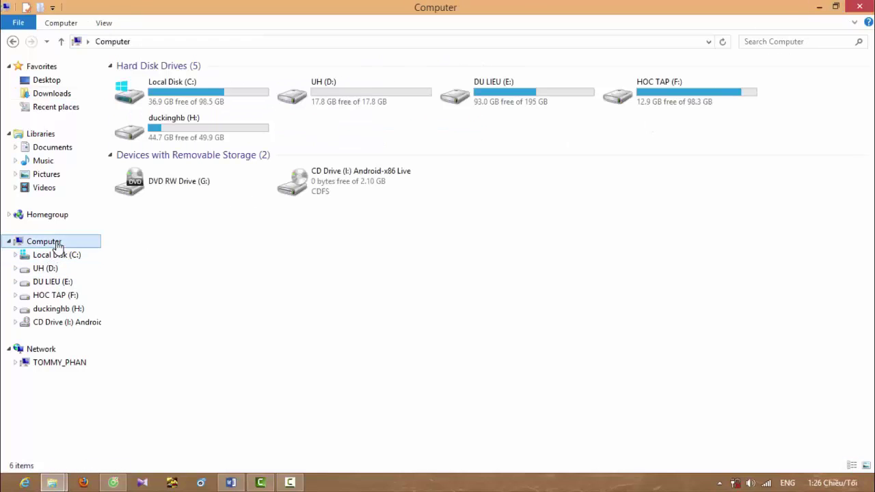
{"action": "double_click", "coordinate": [342, 194]}
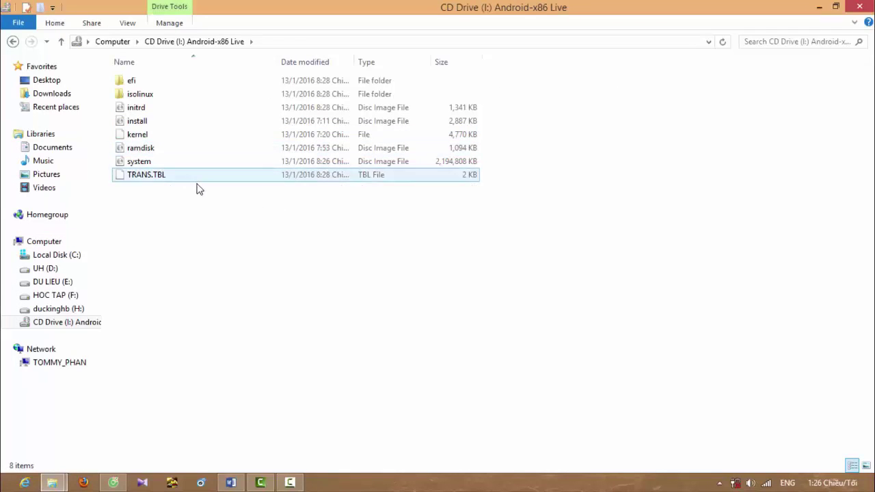
- Switch back to Word and add the line "Bước 2 các bạn chia ổ cho mình tầm 10GB đổ lên" below the existing instructions
{"action": "mouse_move", "coordinate": [232, 482]}
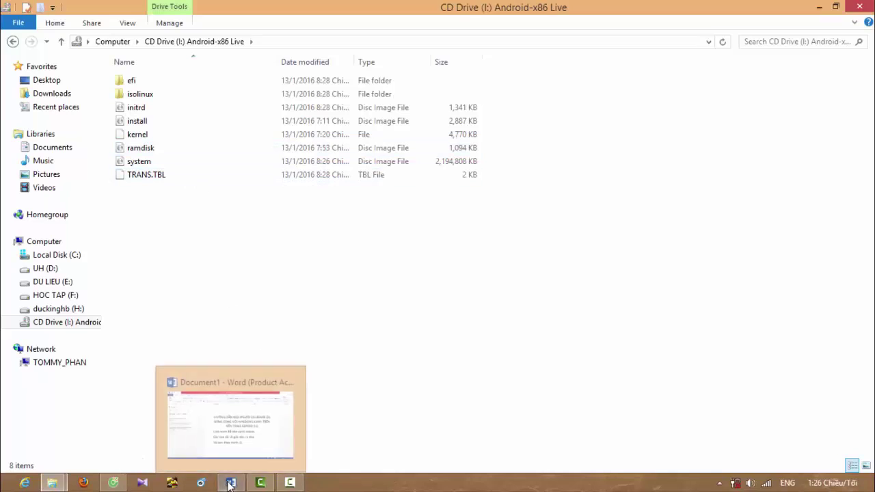
{"action": "left_click", "coordinate": [230, 427]}
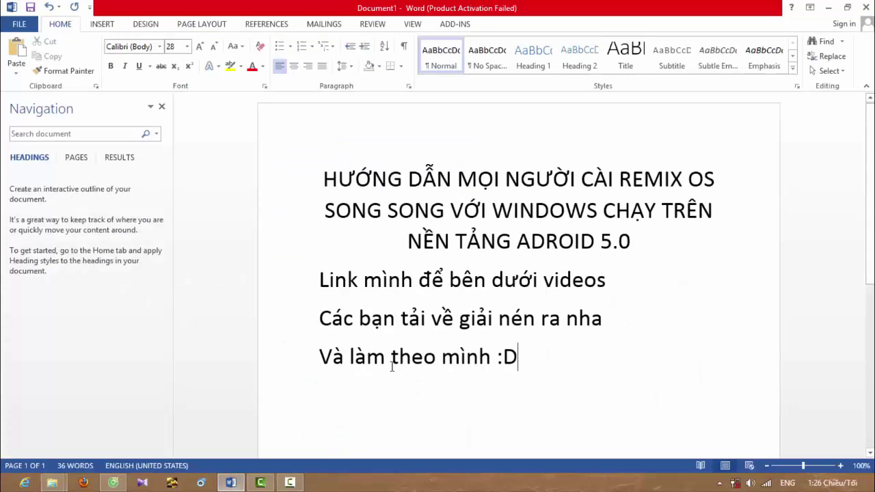
{"action": "key", "text": "Return"}
{"action": "type", "text": "bươc"}
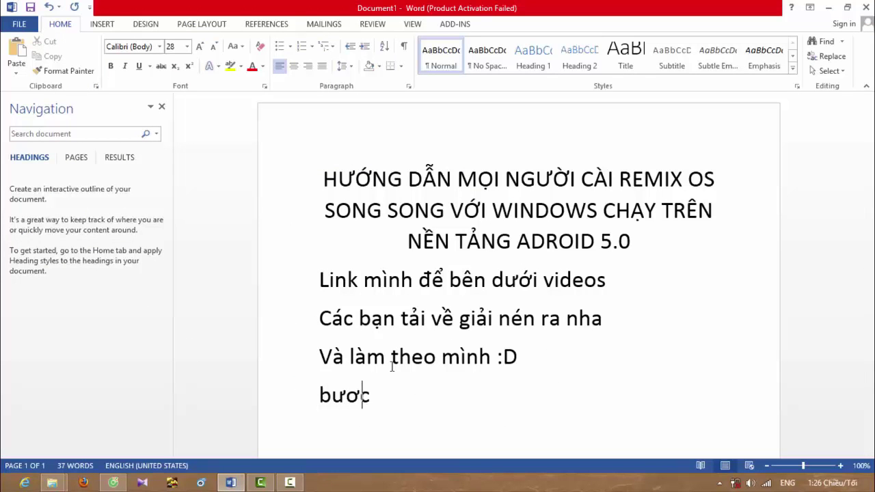
{"action": "type", "text": "s 2 c"}
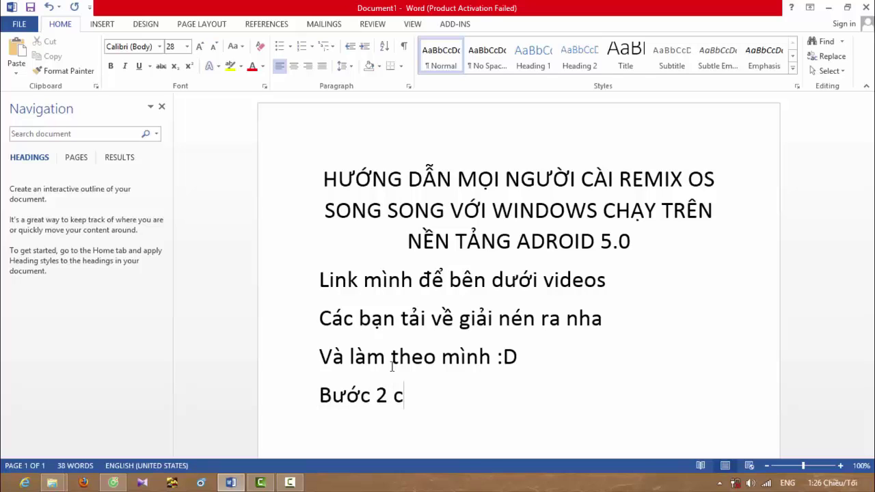
{"action": "type", "text": "ác bạn c"}
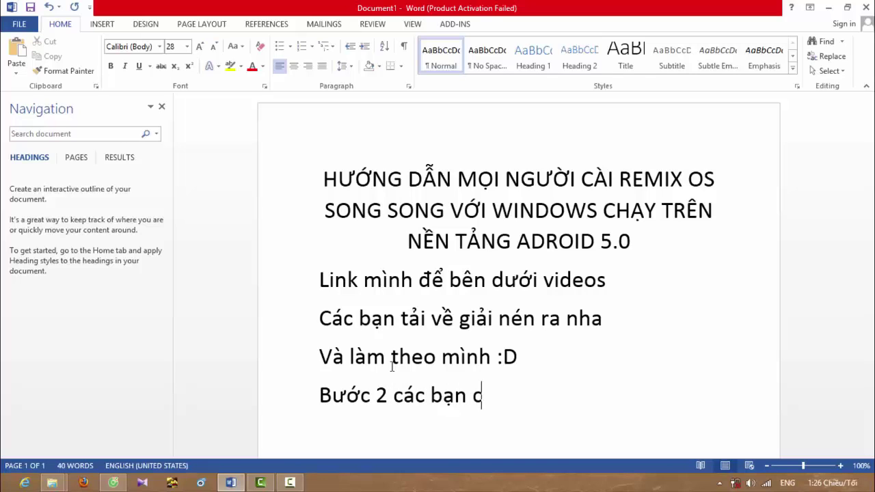
{"action": "type", "text": "hia o"}
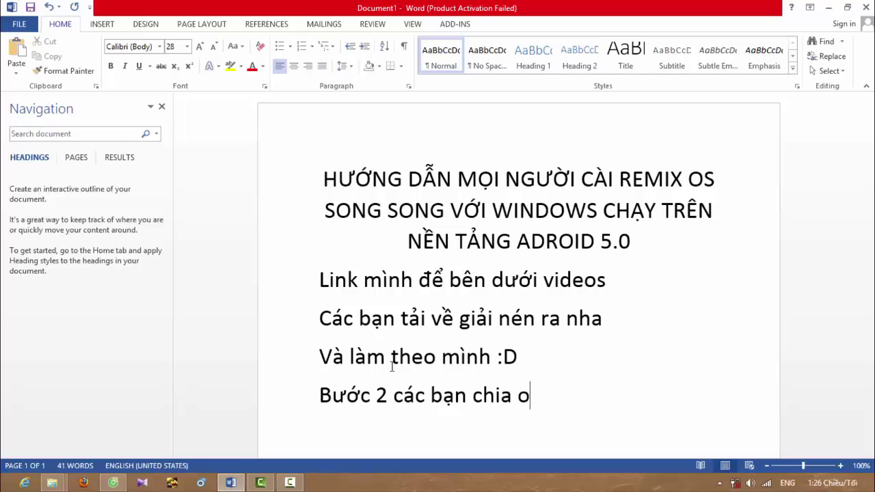
{"action": "type", "text": "or cho mi"}
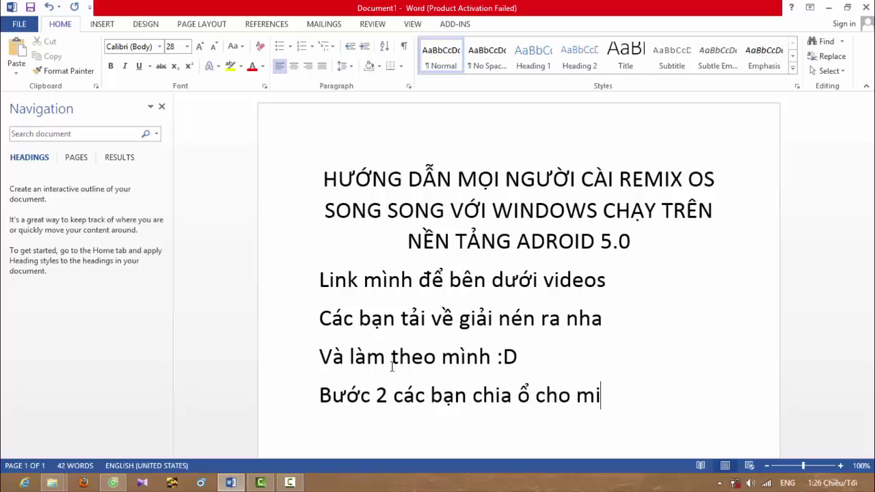
{"action": "type", "text": "nhf ta"}
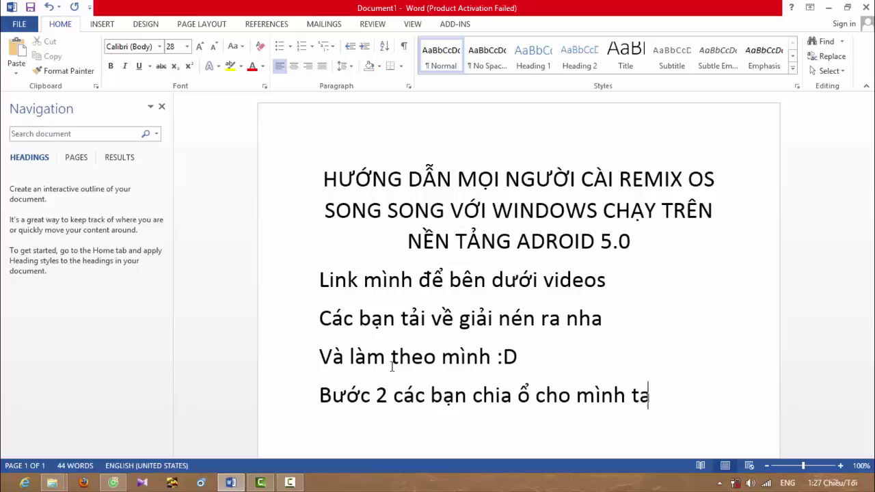
{"action": "type", "text": "amf 10"}
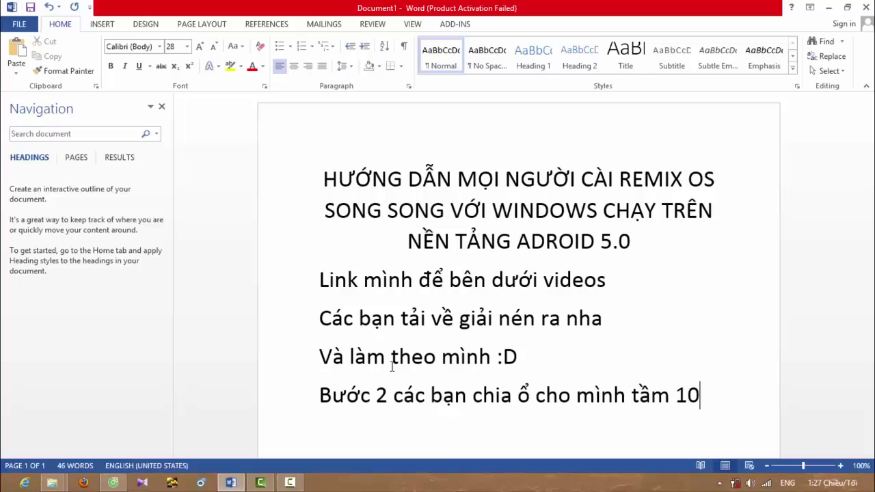
{"action": "type", "text": "GB"}
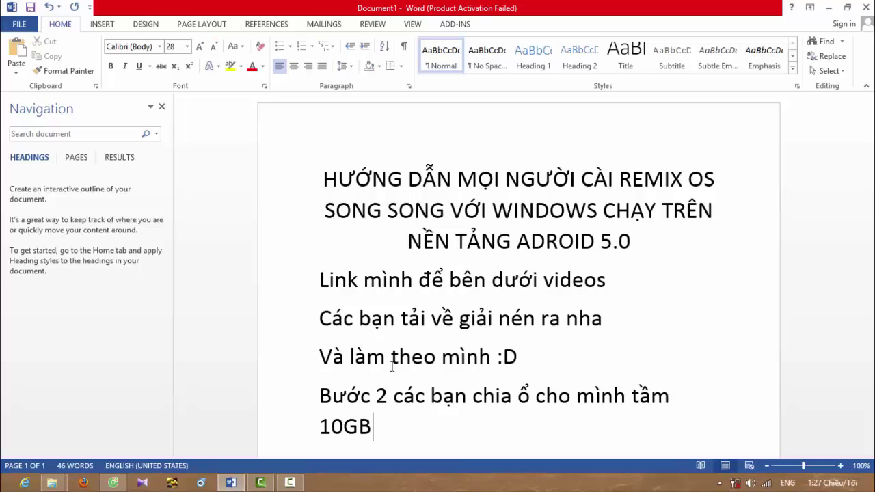
{"action": "type", "text": " ddo"}
{"action": "key", "text": "BackSpace"}
{"action": "type", "text": "oor leen"}
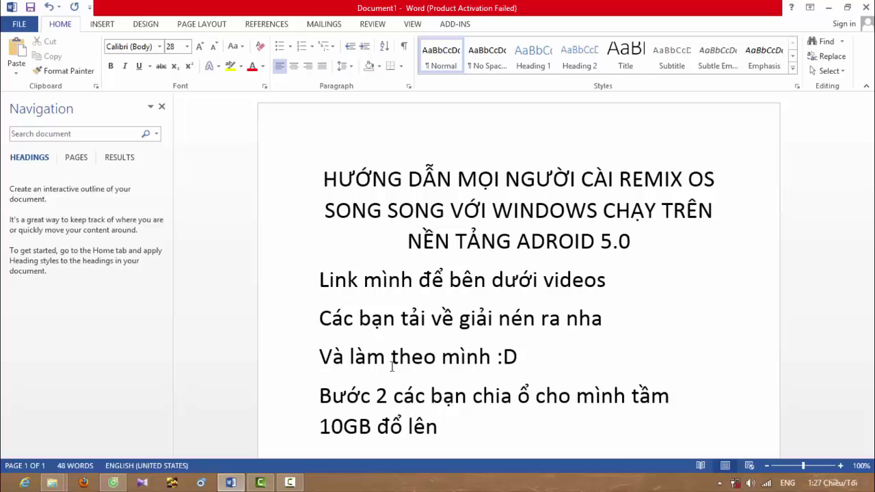
- Add the line "ở đây mình đã chia sẵn rồi" below the step 2 instruction and start a new line
{"action": "key", "text": "Return"}
{"action": "type", "text": "ở đâ"}
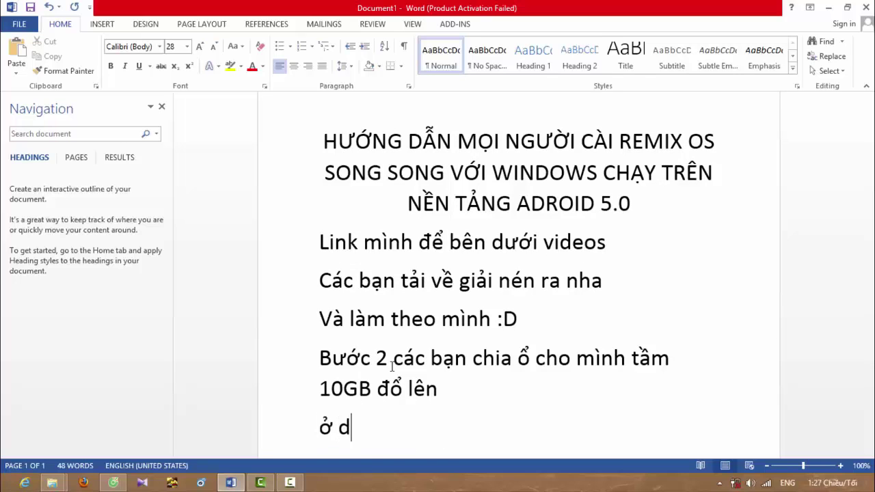
{"action": "type", "text": "y mình đa"}
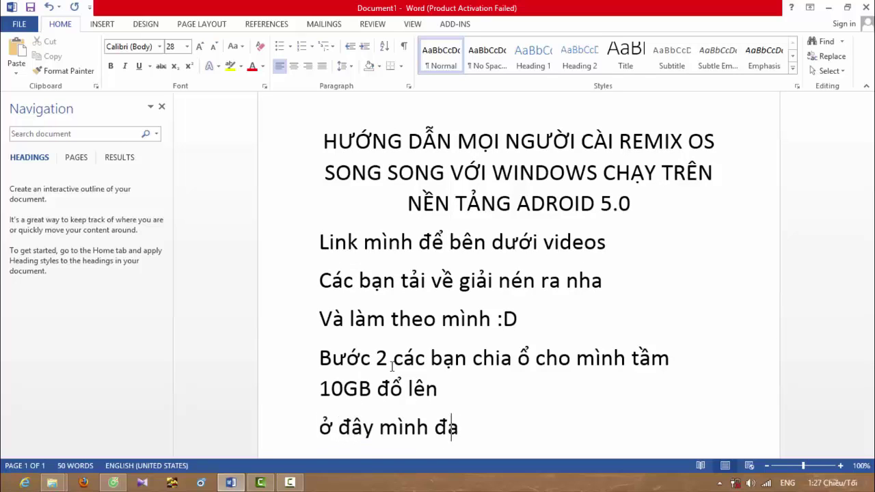
{"action": "key", "text": "BackSpace"}
{"action": "type", "text": "ã chia sẵn "}
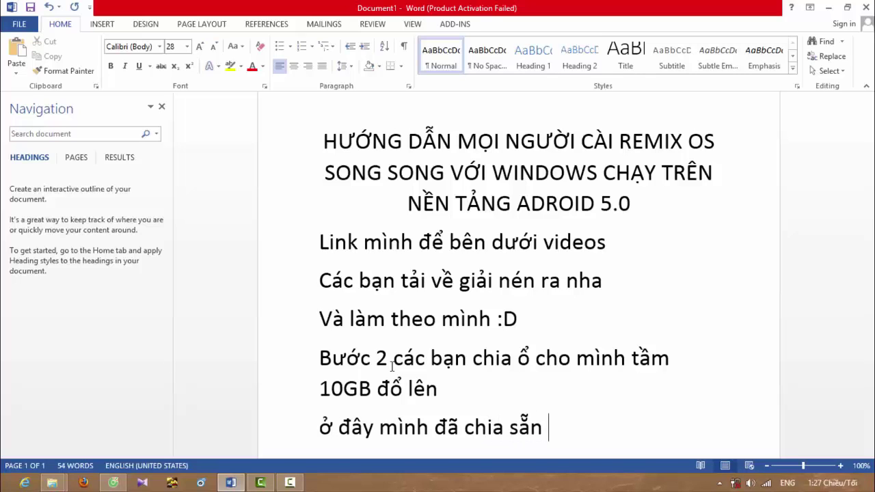
{"action": "type", "text": "rồi"}
{"action": "key", "text": "Return"}
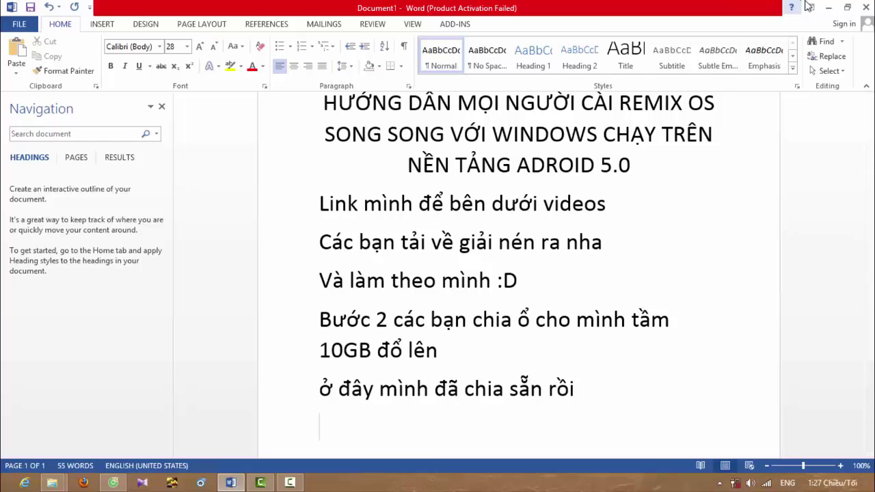
- Minimize the document, reopen the Android-x86 Live CD drive (I:) from Computer, and copy all of its files and folders
{"action": "left_click", "coordinate": [828, 7]}
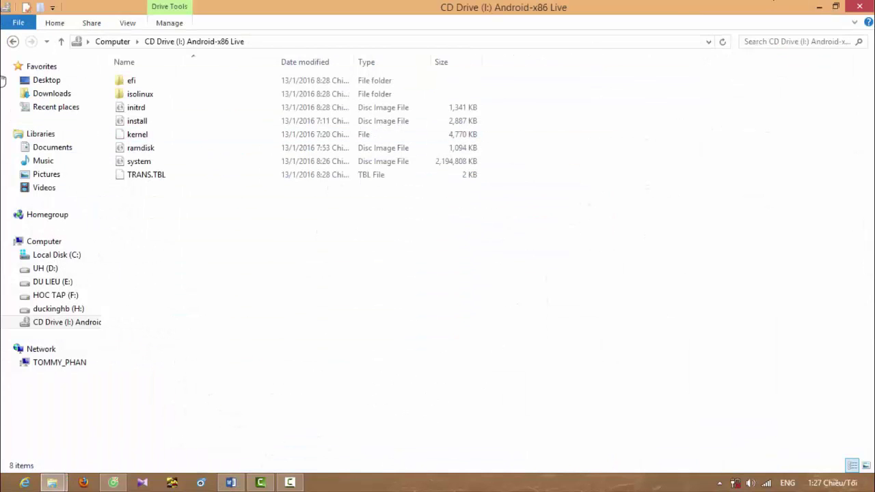
{"action": "left_click", "coordinate": [13, 42]}
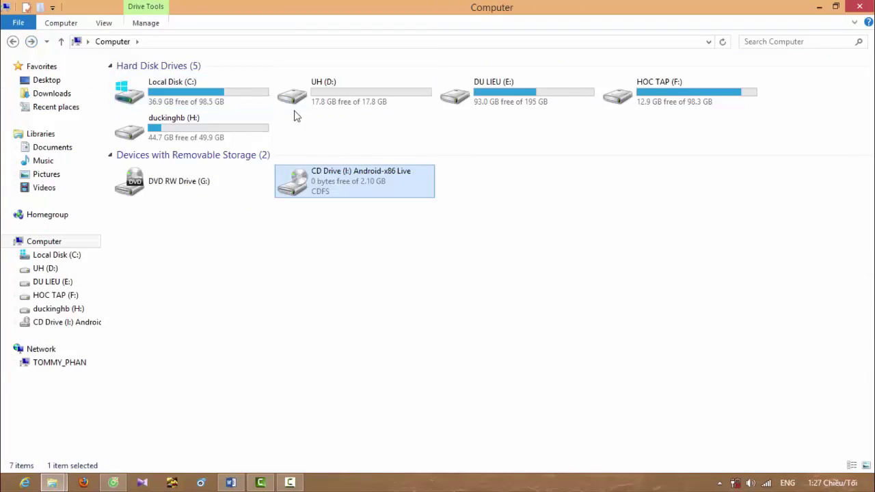
{"action": "double_click", "coordinate": [344, 183]}
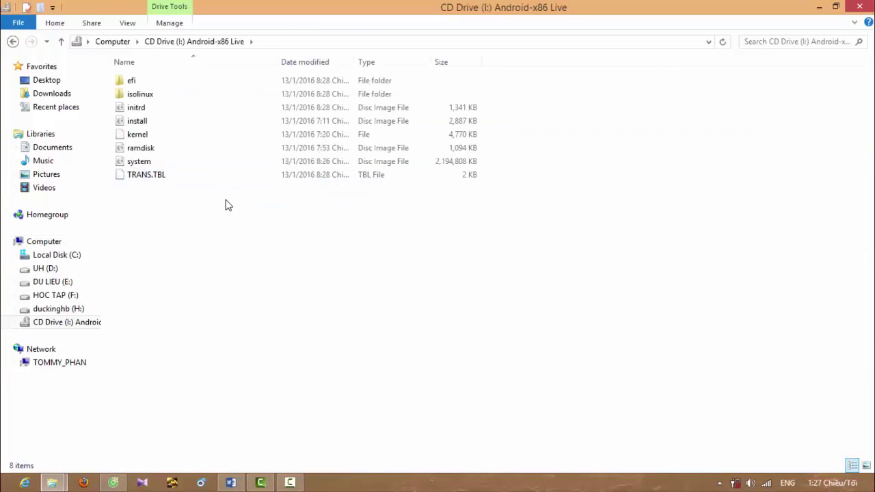
{"action": "left_click_drag", "start_coordinate": [227, 200], "coordinate": [136, 82]}
{"action": "right_click", "coordinate": [137, 83]}
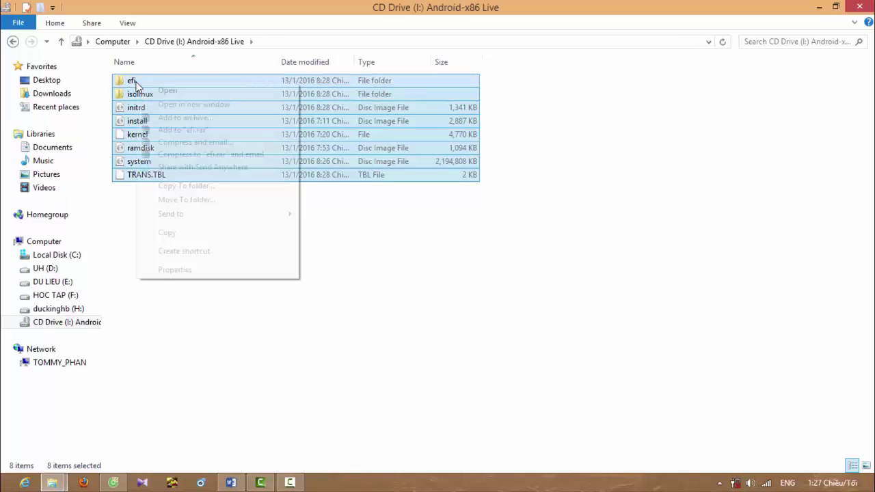
{"action": "left_click", "coordinate": [169, 234]}
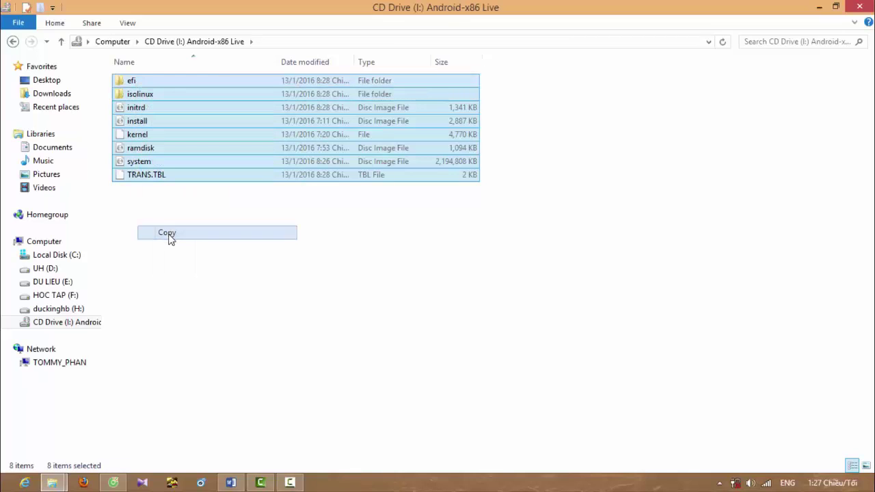
- Paste the copied disc files into the UH (D:) drive, minimize the folder window, and move the copy progress window aside
{"action": "left_click", "coordinate": [40, 241]}
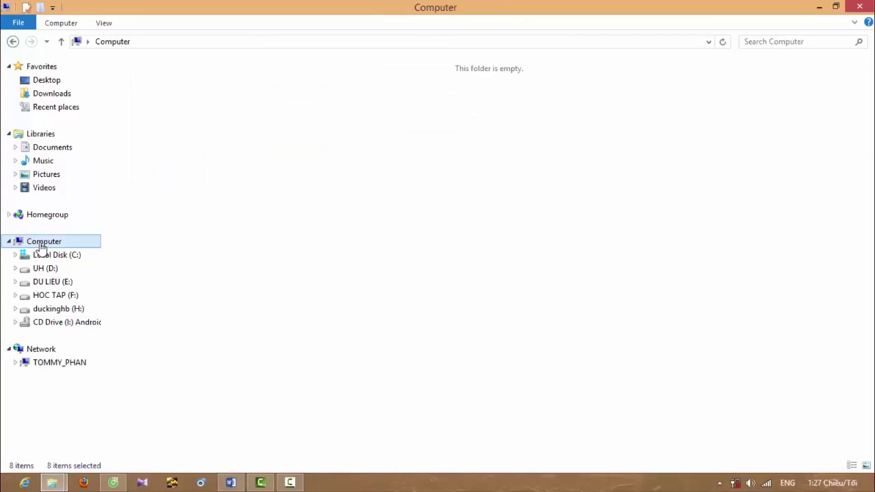
{"action": "double_click", "coordinate": [327, 100]}
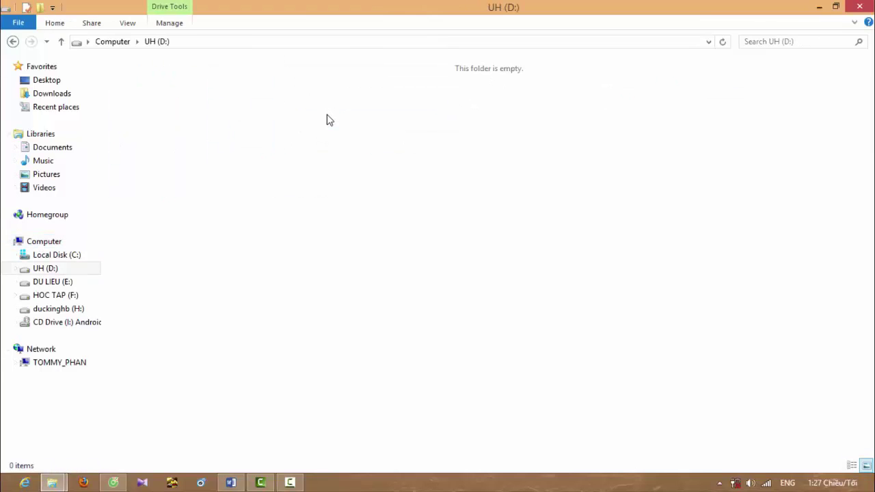
{"action": "key", "text": "ctrl+v"}
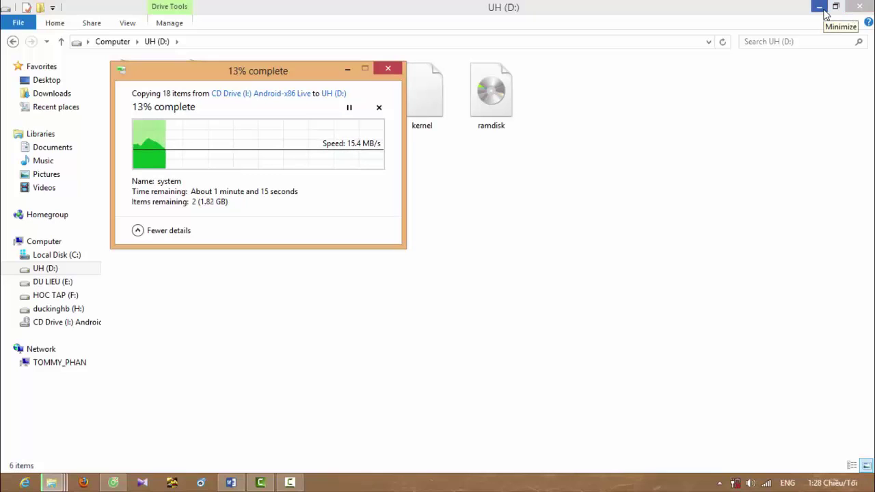
{"action": "left_click", "coordinate": [823, 9]}
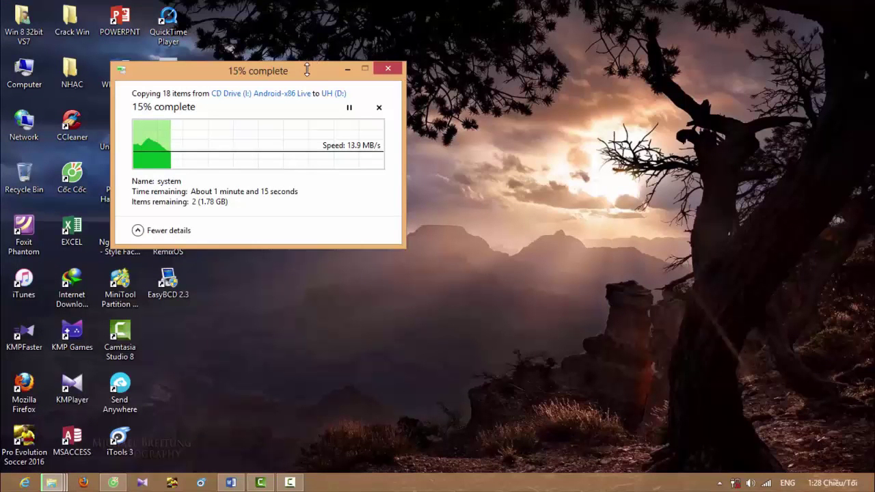
{"action": "left_click_drag", "start_coordinate": [307, 71], "coordinate": [559, 82]}
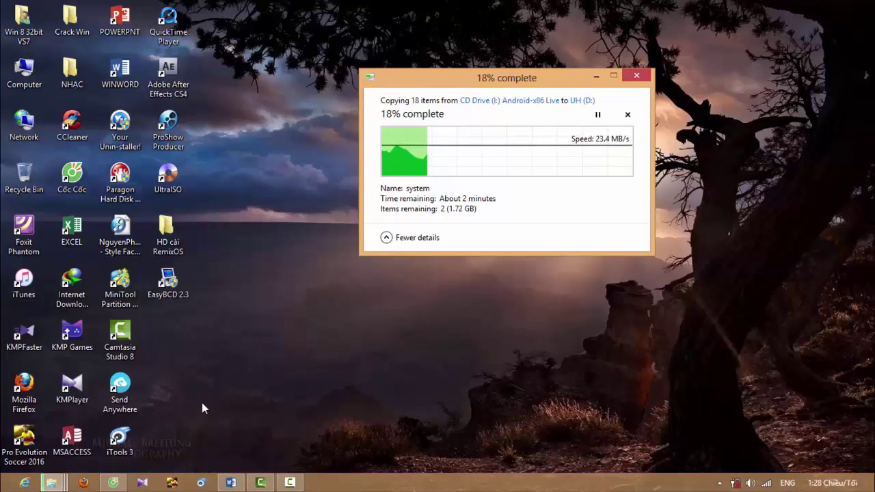
- Switch back to Word and add the line "trong lúc chờ đợi coppy xong chúng ta cài 2 phần mềm này" at the end
{"action": "left_click", "coordinate": [229, 484]}
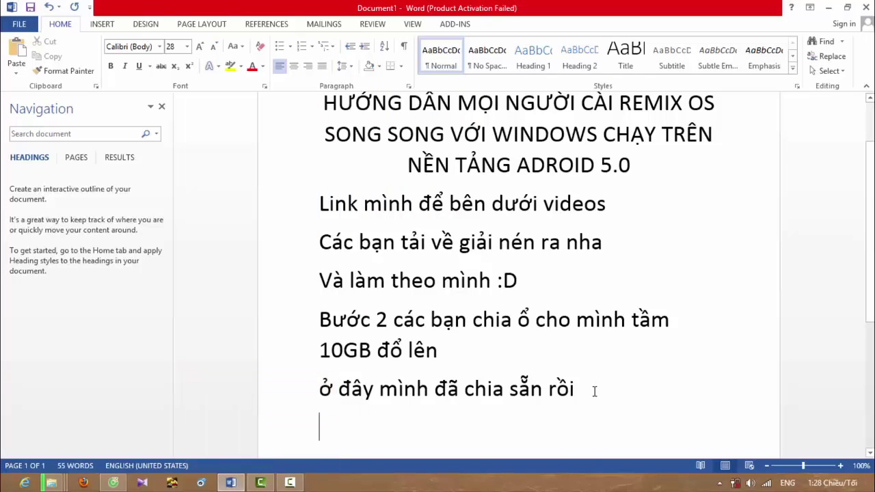
{"action": "type", "text": "trọng"}
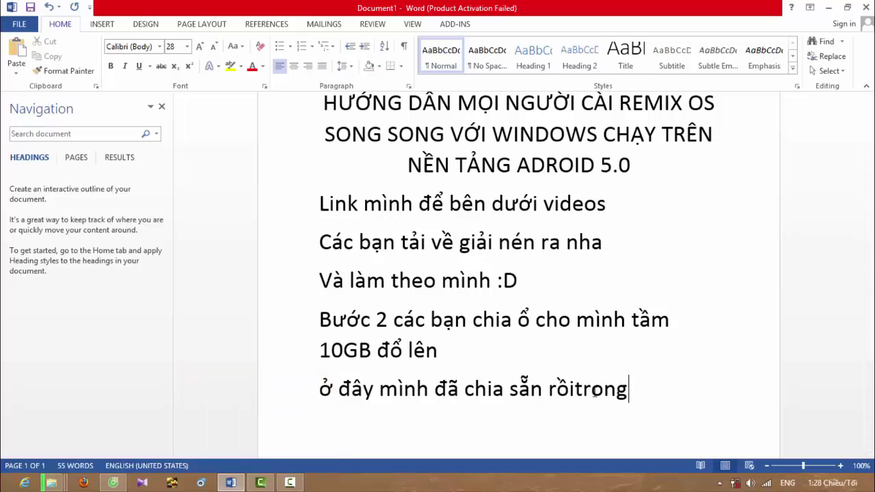
{"action": "key", "text": "BackSpace"}
{"action": "key", "text": "BackSpace"}
{"action": "key", "text": "BackSpace"}
{"action": "key", "text": "BackSpace"}
{"action": "key", "text": "BackSpace"}
{"action": "type", "text": "tròn lúc"}
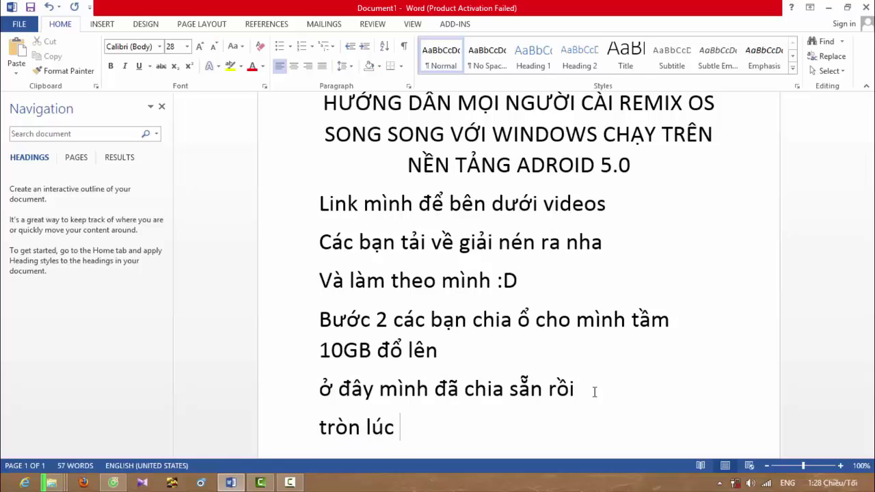
{"action": "key", "text": "BackSpace"}
{"action": "key", "text": "BackSpace"}
{"action": "key", "text": "BackSpace"}
{"action": "key", "text": "BackSpace"}
{"action": "key", "text": "BackSpace"}
{"action": "key", "text": "BackSpace"}
{"action": "key", "text": "BackSpace"}
{"action": "type", "text": "o"}
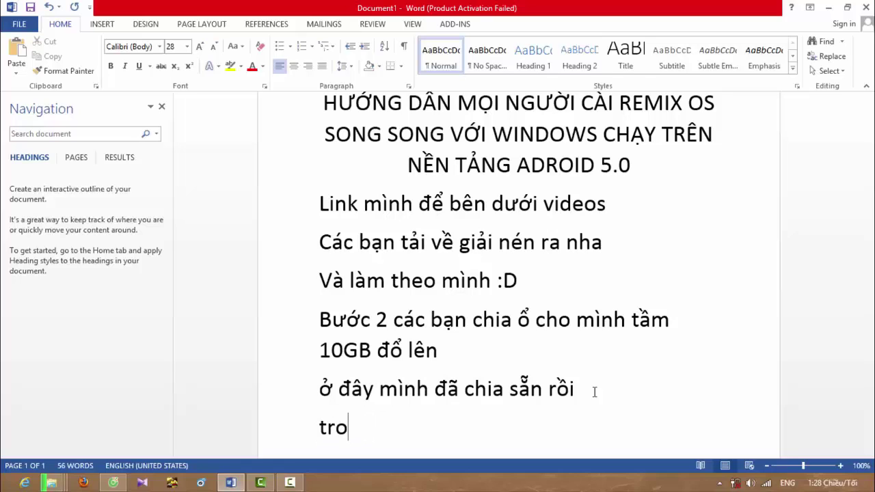
{"action": "type", "text": "ng lúc"}
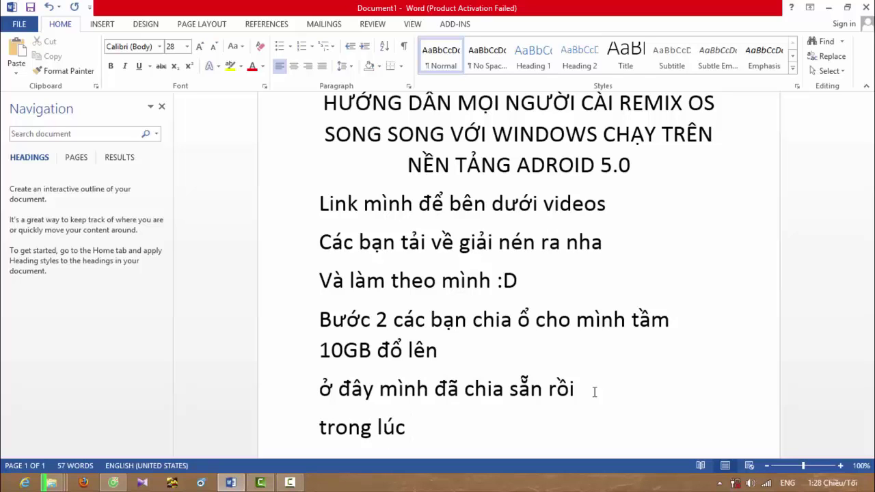
{"action": "type", "text": "chờ đơợi c"}
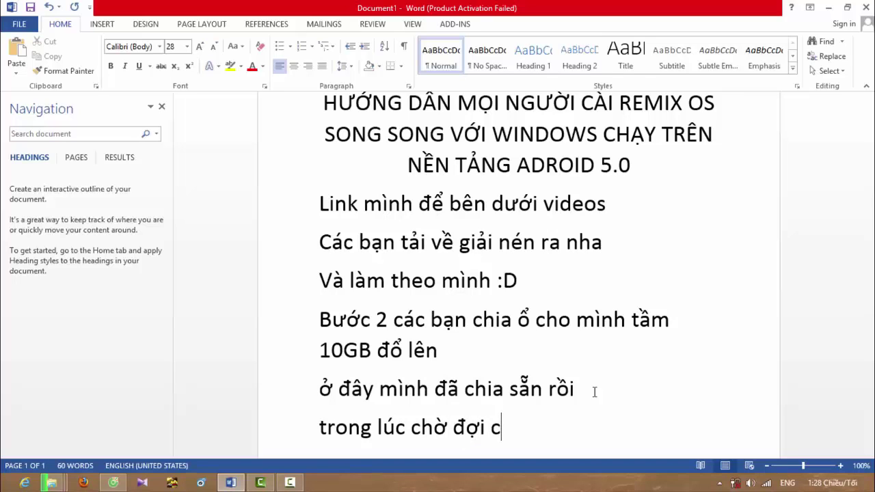
{"action": "type", "text": "oppy x"}
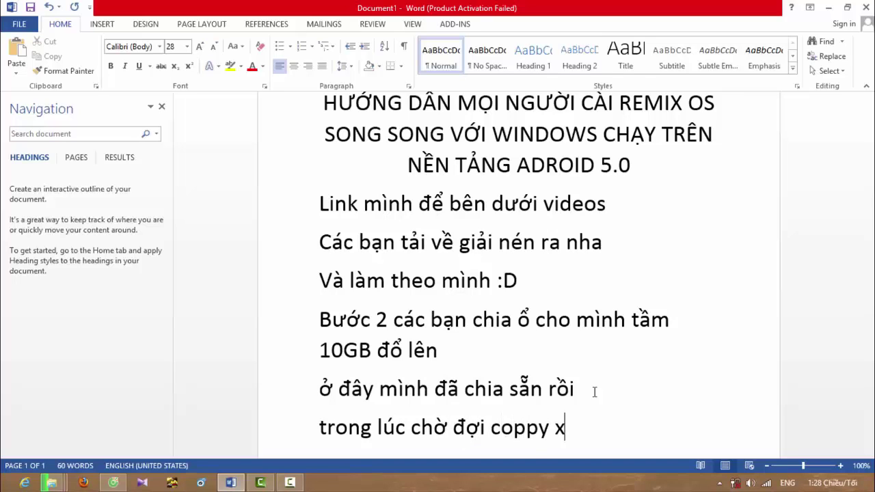
{"action": "type", "text": "ong chugns"}
{"action": "key", "text": "BackSpace"}
{"action": "key", "text": "BackSpace"}
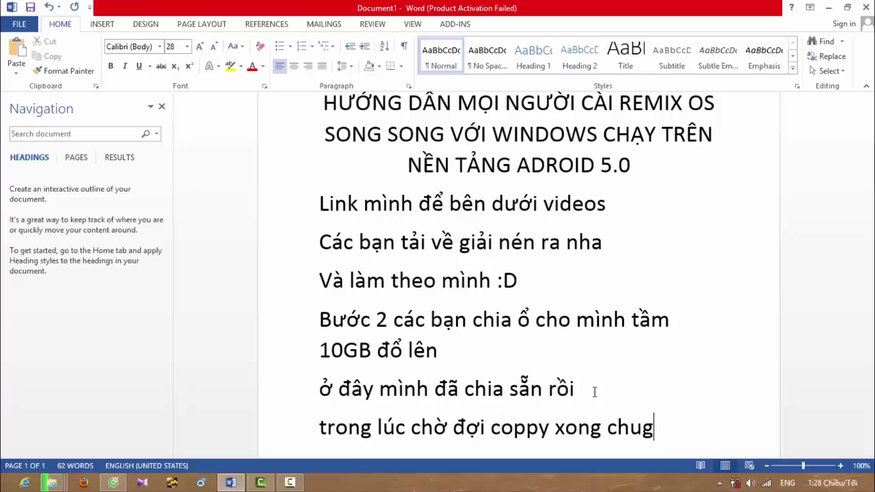
{"action": "key", "text": "BackSpace"}
{"action": "type", "text": "ngs ta caidf"}
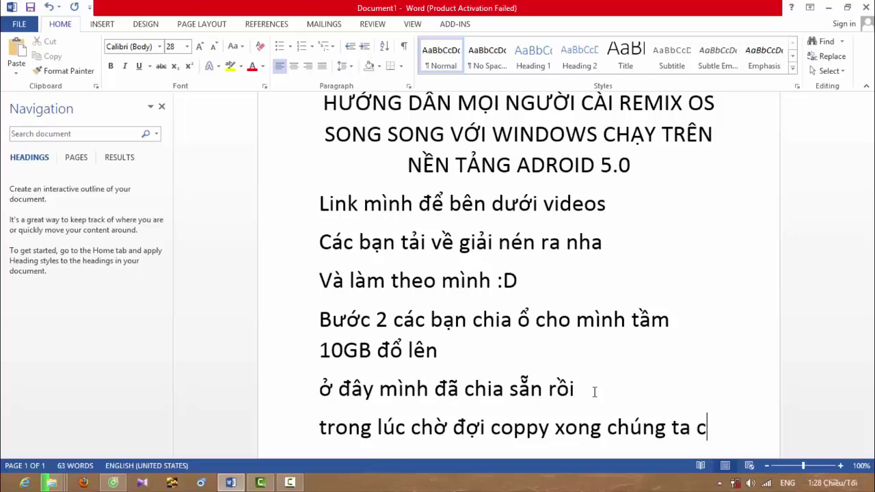
{"action": "key", "text": "BackSpace"}
{"action": "key", "text": "BackSpace"}
{"action": "type", "text": "f"}
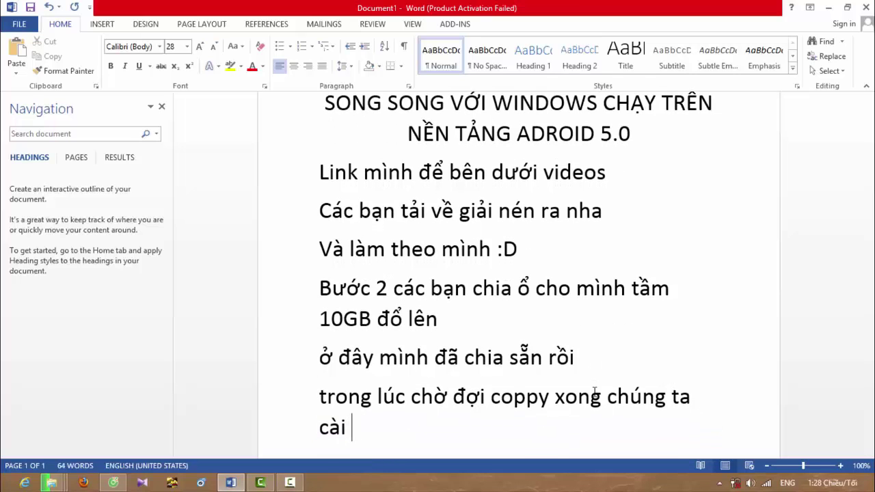
{"action": "type", "text": "2 phần ,"}
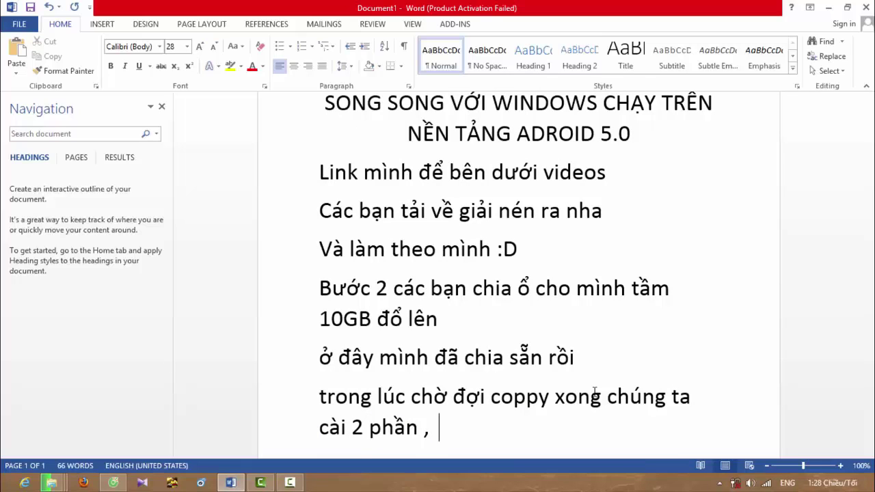
{"action": "key", "text": "BackSpace"}
{"action": "key", "text": "BackSpace"}
{"action": "type", "text": "mềm n"}
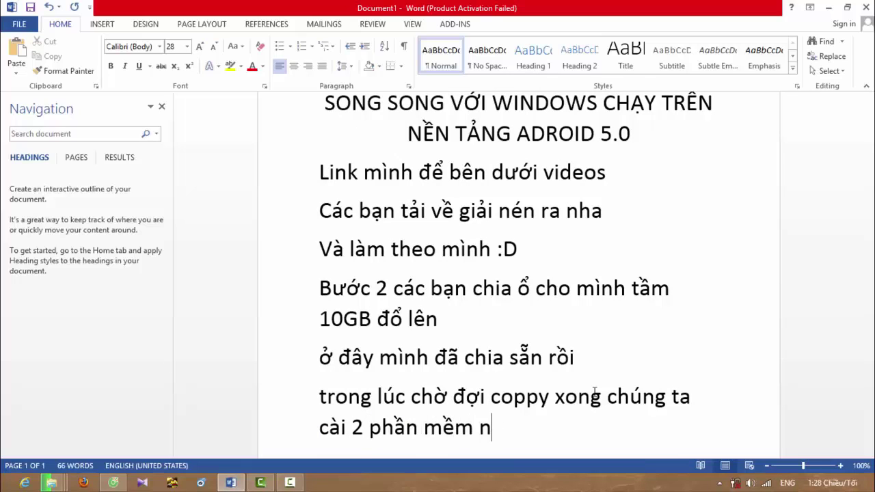
{"action": "type", "text": "ay"}
- Switch to the Compressed folder window and open the HD cài RemixOS folder to show the software installers
{"action": "key", "text": "alt+Tab"}
{"action": "key", "text": "alt+Tab"}
{"action": "key", "text": "alt+Tab"}
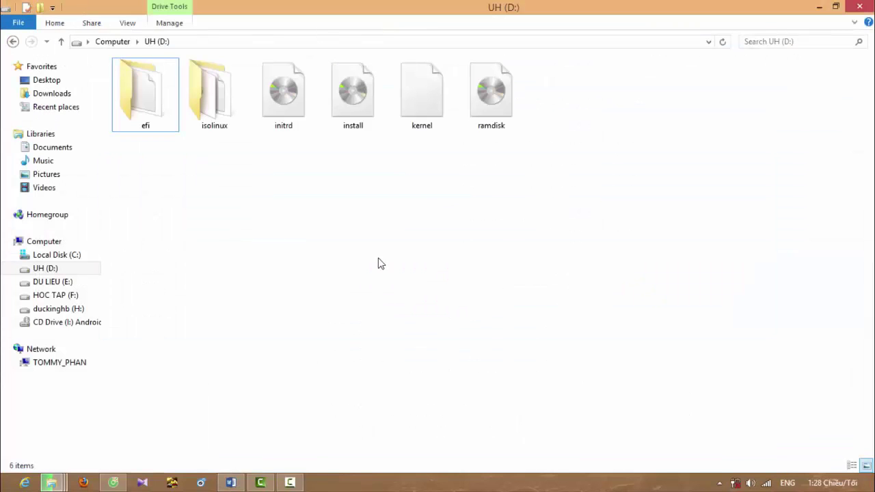
{"action": "key", "text": "alt+Tab"}
{"action": "key", "text": "alt+Tab"}
{"action": "key", "text": "alt+Tab"}
{"action": "key", "text": "alt+Tab"}
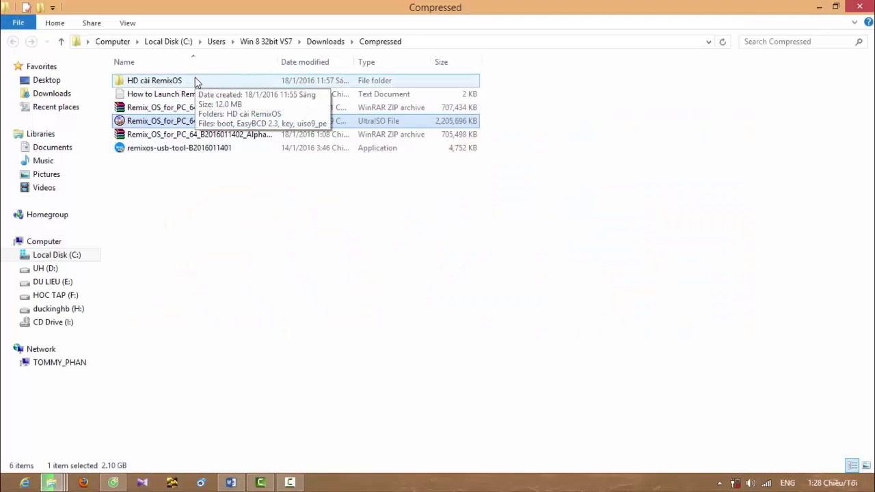
{"action": "double_click", "coordinate": [197, 82]}
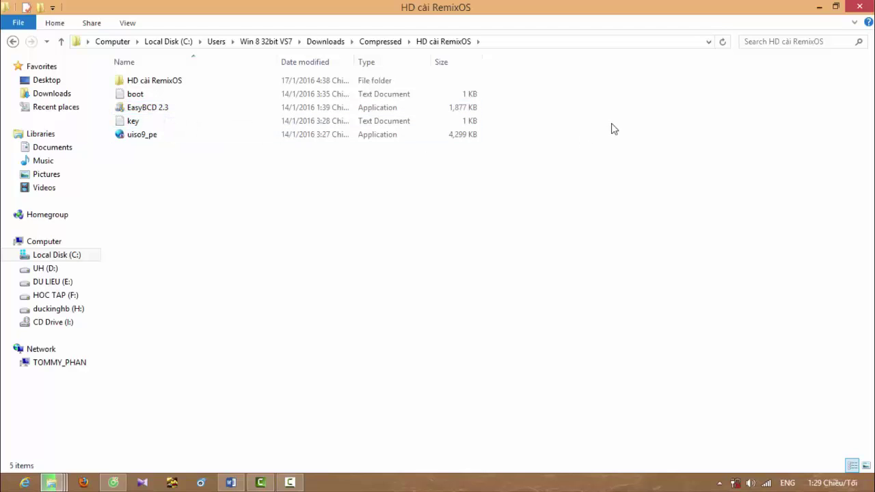
- Clear the HD cài RemixOS and UH (D:) windows away and start a new line below the last instruction in Word
{"action": "left_click", "coordinate": [819, 7]}
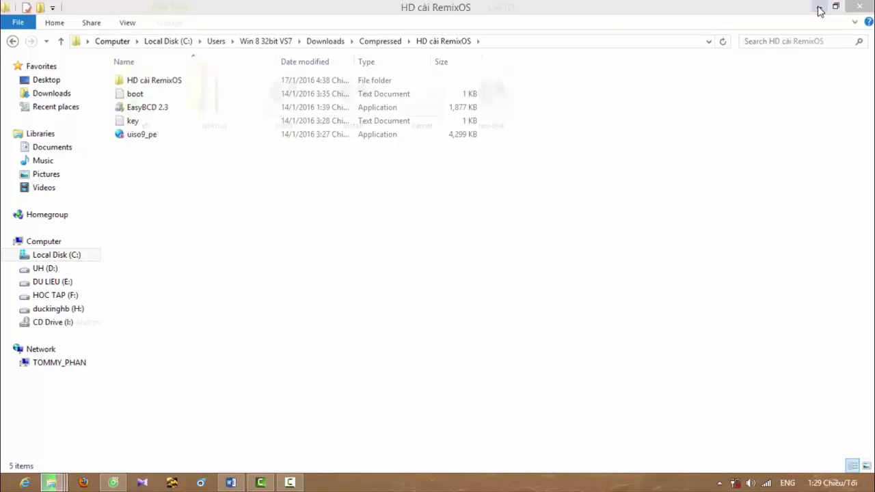
{"action": "left_click", "coordinate": [860, 7]}
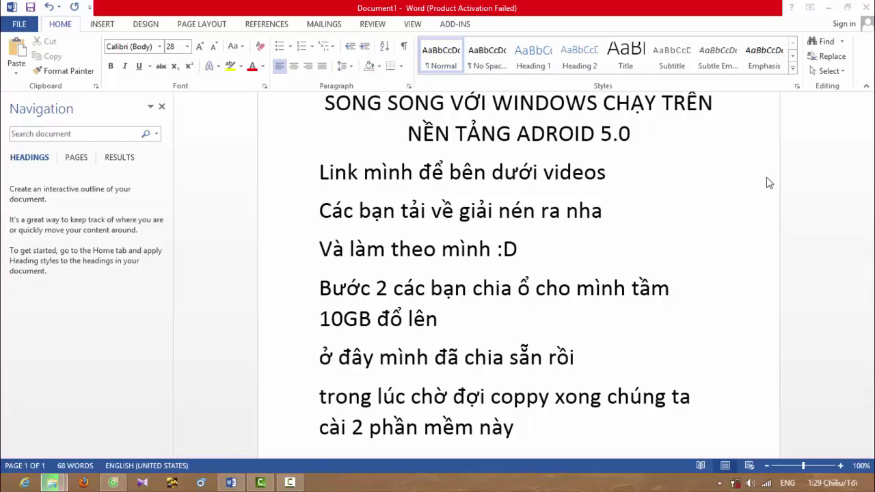
{"action": "left_click", "coordinate": [535, 439]}
{"action": "key", "text": "Return"}
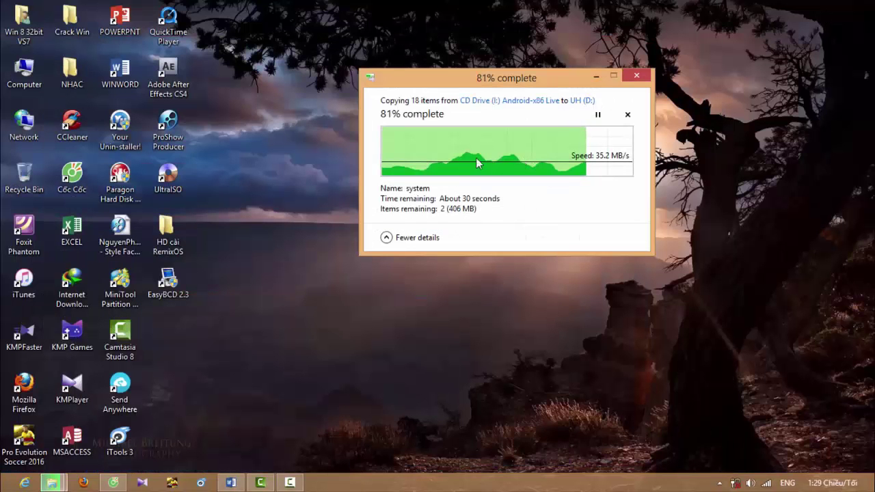
{"action": "right_click", "coordinate": [322, 177]}
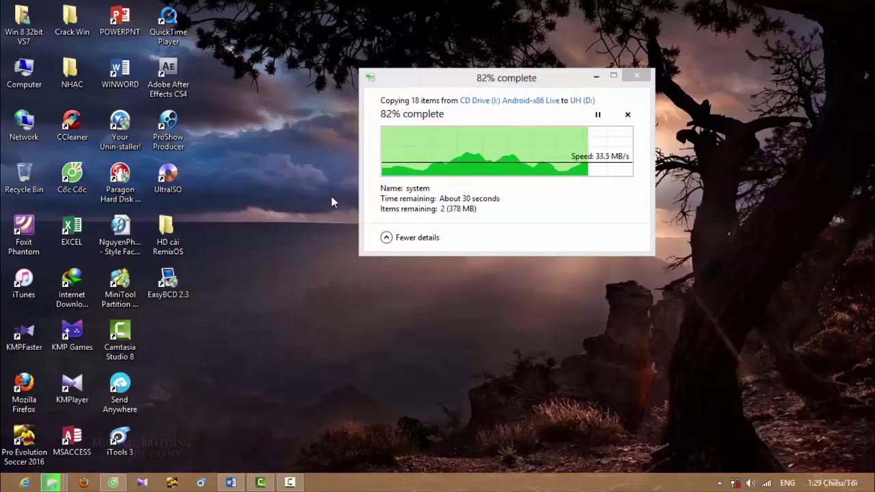
{"action": "left_click", "coordinate": [339, 216]}
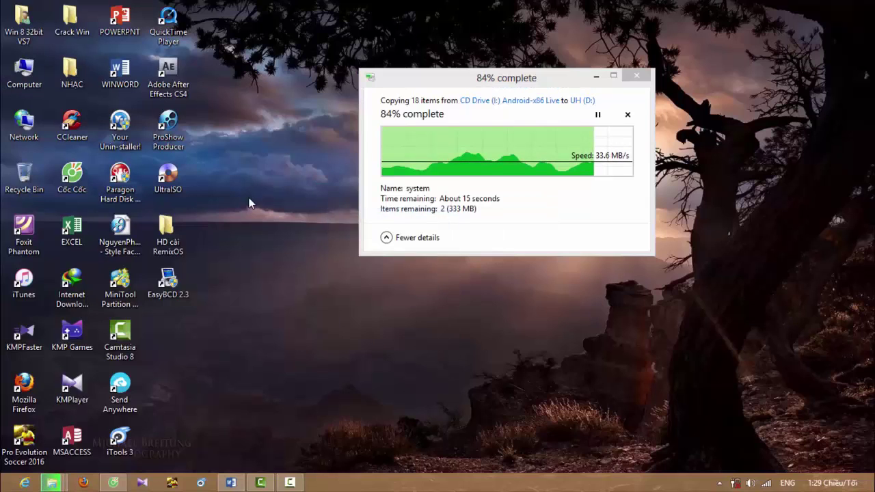
{"action": "right_click", "coordinate": [250, 199]}
{"action": "left_click", "coordinate": [280, 235]}
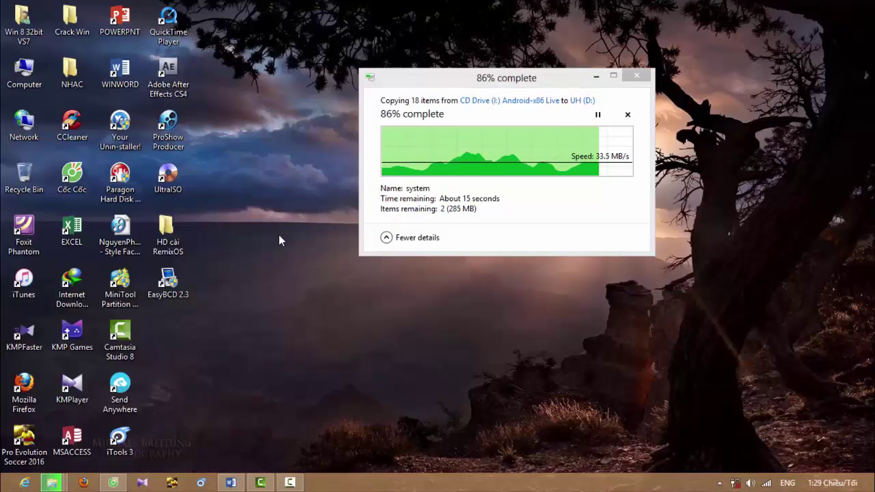
{"action": "right_click", "coordinate": [281, 238]}
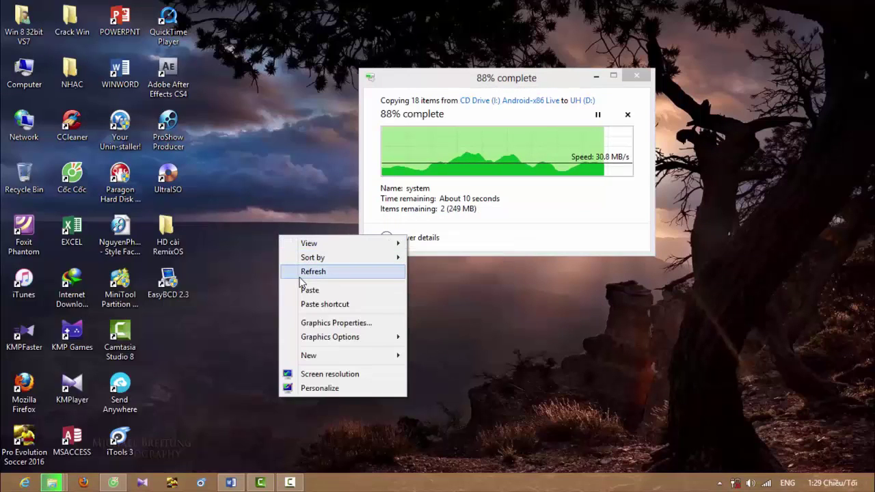
{"action": "left_click", "coordinate": [299, 273]}
{"action": "right_click", "coordinate": [258, 250]}
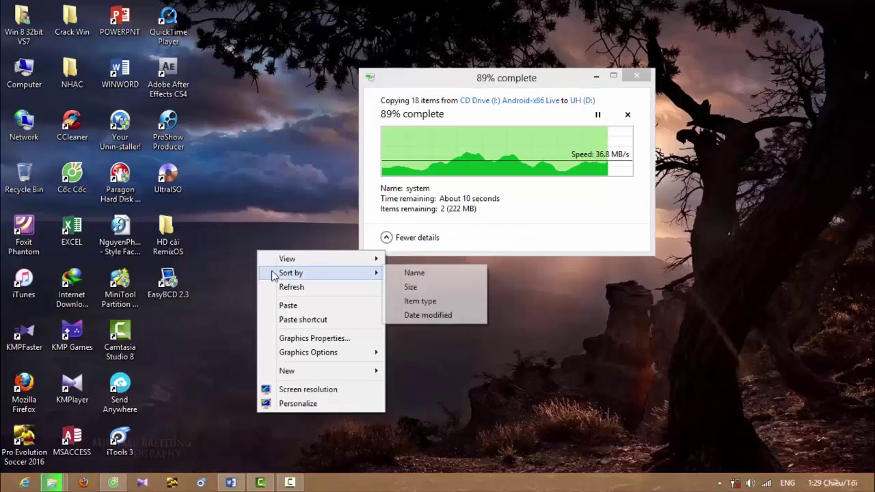
{"action": "left_click", "coordinate": [281, 288]}
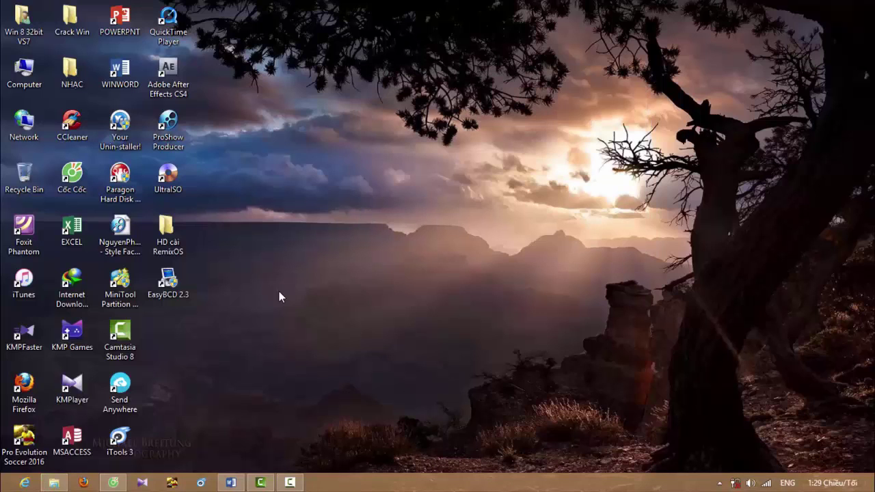
- Open the UH (D:) drive to check the copied disc files, and close the folder window
{"action": "left_click", "coordinate": [54, 483]}
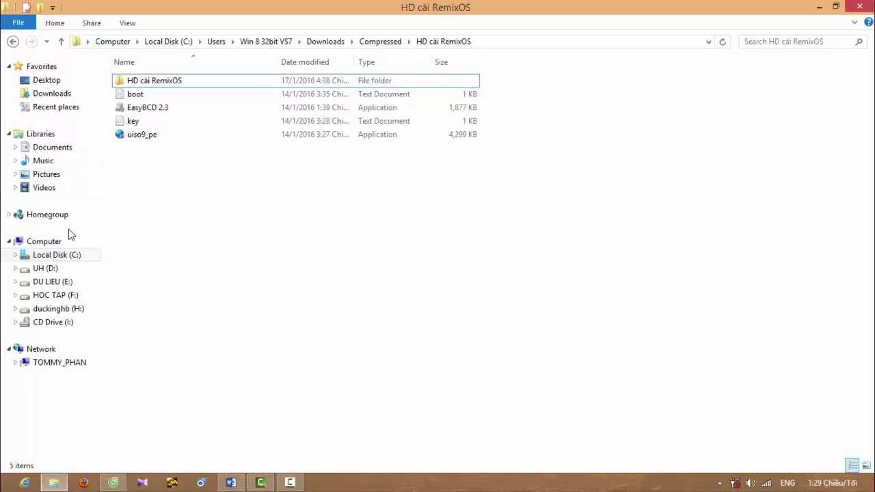
{"action": "left_click", "coordinate": [55, 242]}
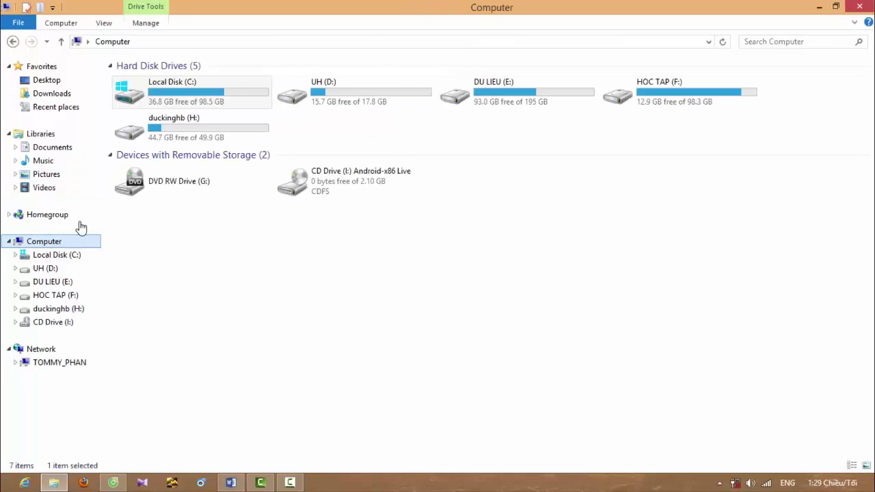
{"action": "double_click", "coordinate": [357, 88]}
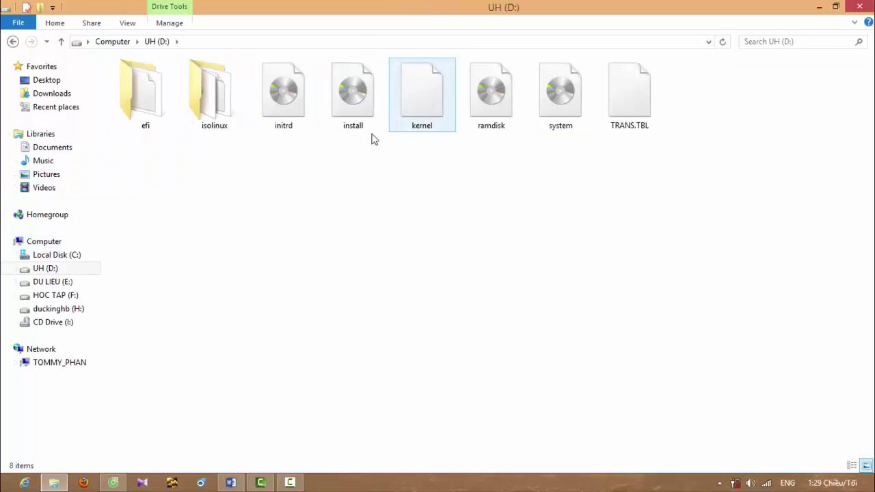
{"action": "left_click", "coordinate": [858, 8]}
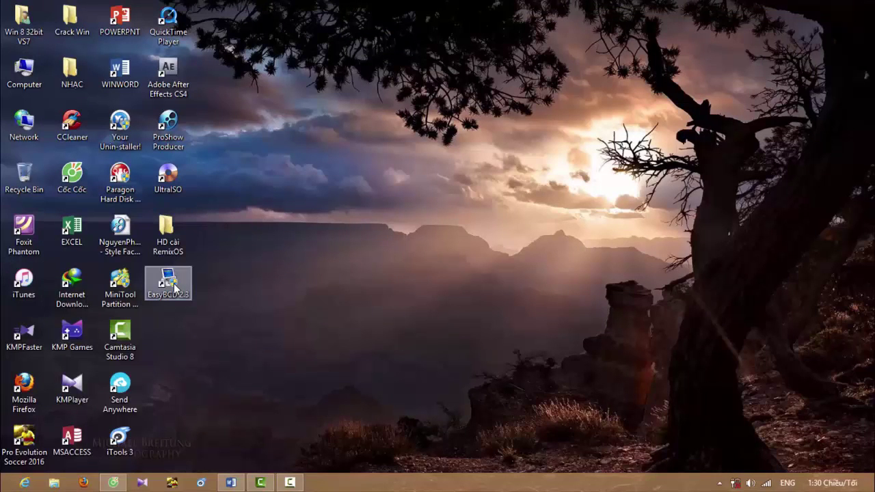
- Launch EasyBCD 2.3, install the NeoGrub bootloader as a new entry, and open its menu.lst configuration file
{"action": "double_click", "coordinate": [173, 283]}
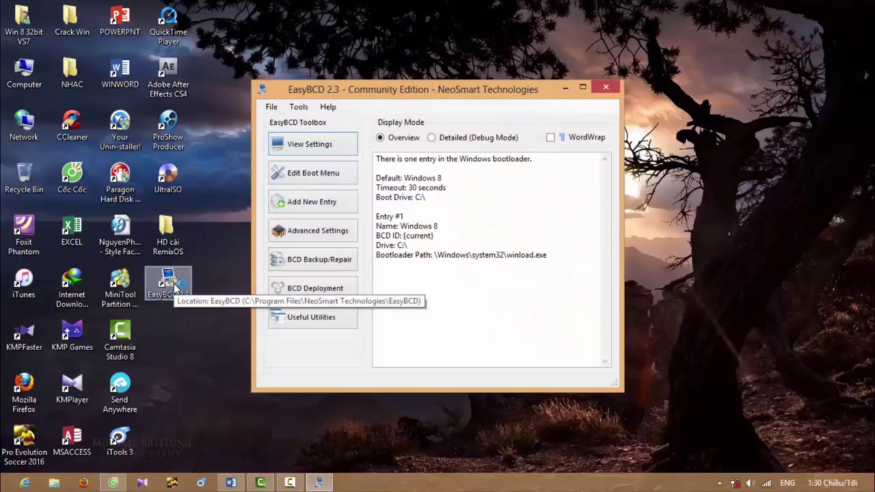
{"action": "left_click", "coordinate": [312, 214]}
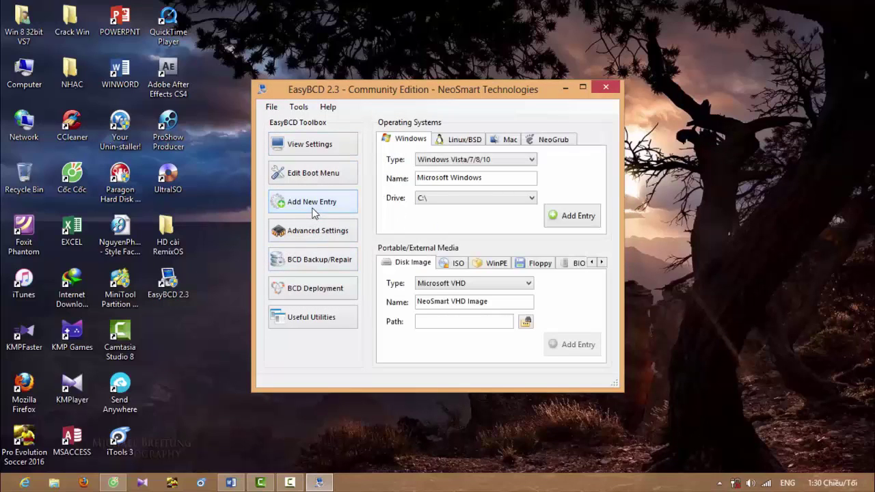
{"action": "left_click", "coordinate": [554, 143]}
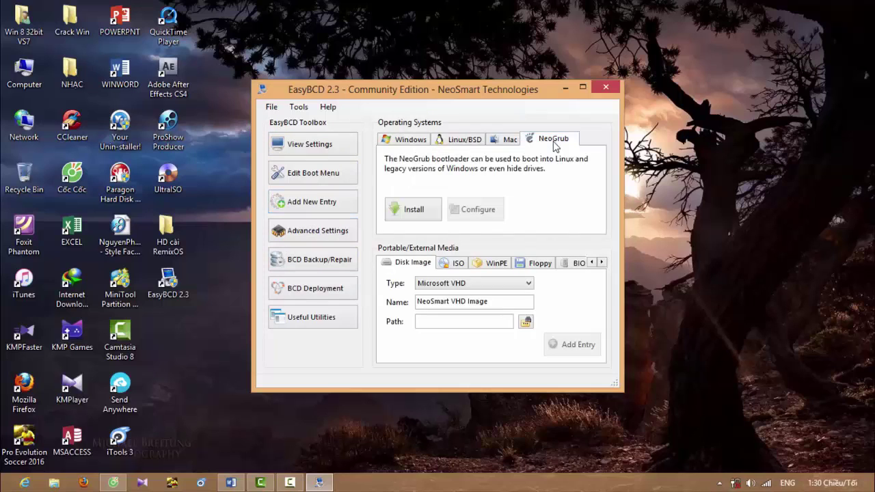
{"action": "left_click", "coordinate": [417, 211]}
{"action": "left_click", "coordinate": [472, 211]}
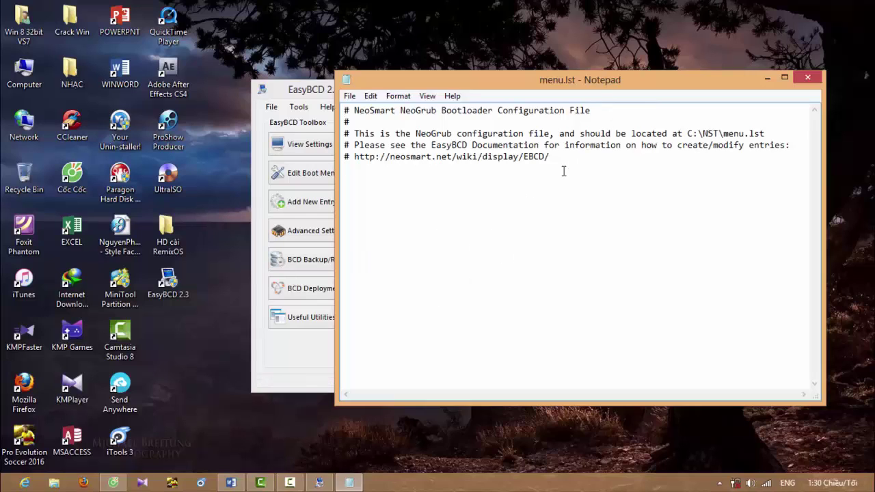
- Switch to Word and write the line "các bạn lưu ý coppy file boot vào file kia nha" at the end
{"action": "left_click", "coordinate": [232, 482]}
{"action": "type", "text": "c"}
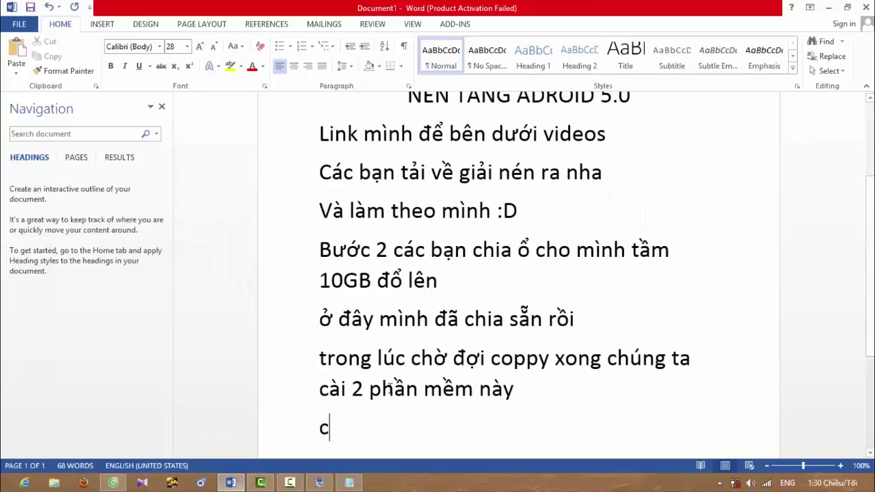
{"action": "type", "text": "ác bạn "}
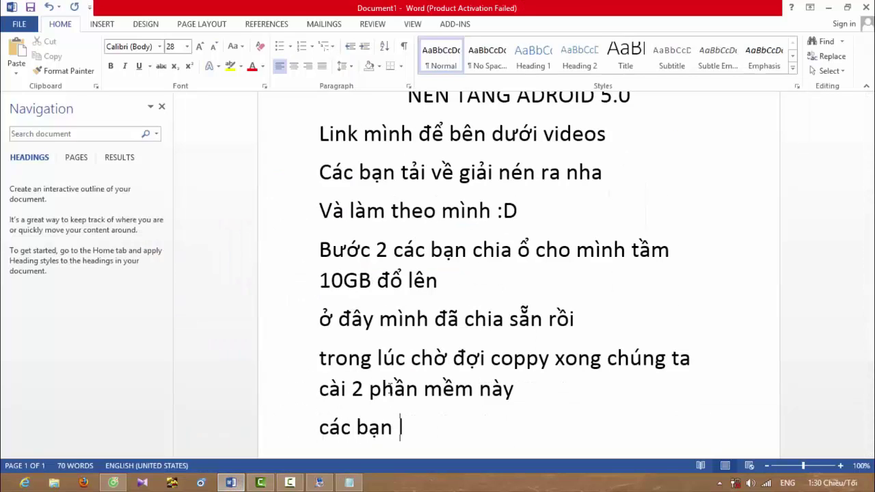
{"action": "type", "text": "lưu ý copp"}
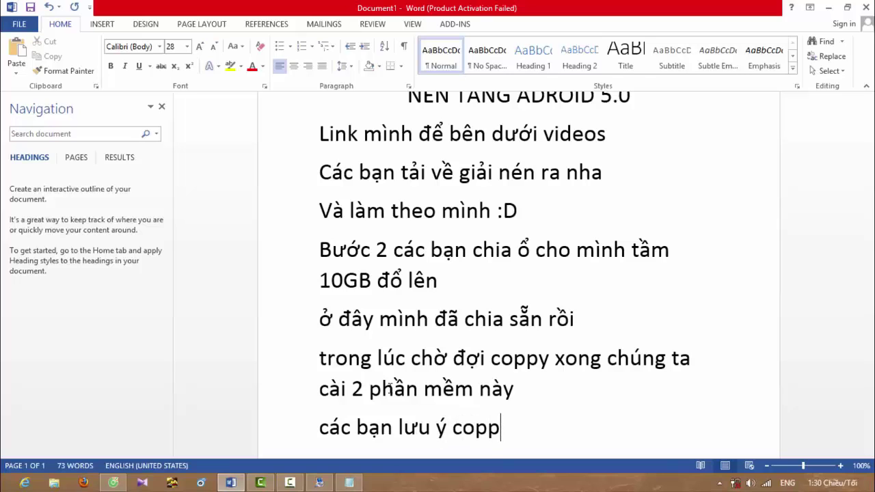
{"action": "type", "text": "y file bôt"}
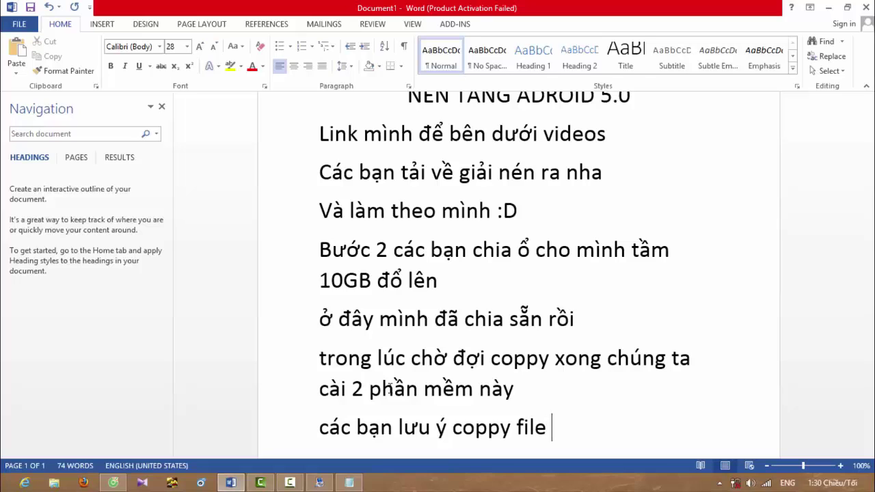
{"action": "key", "text": "BackSpace"}
{"action": "key", "text": "BackSpace"}
{"action": "type", "text": "ot ở"}
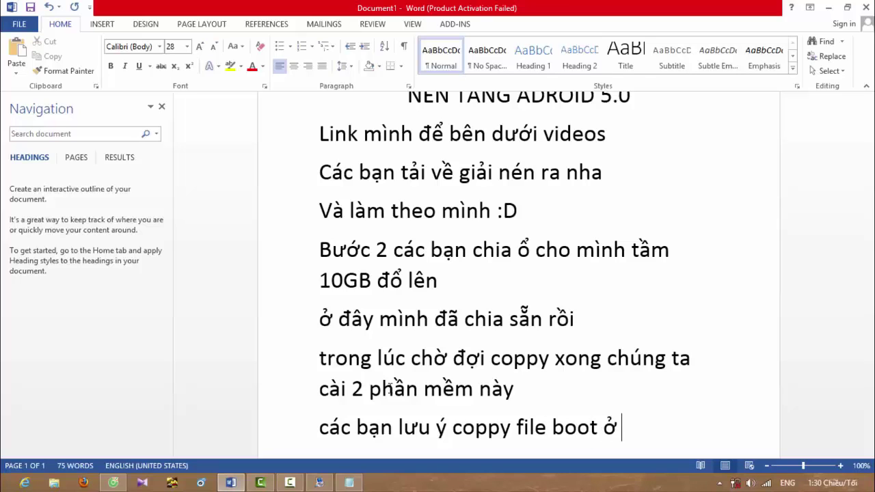
{"action": "key", "text": "BackSpace"}
{"action": "type", "text": "vào "}
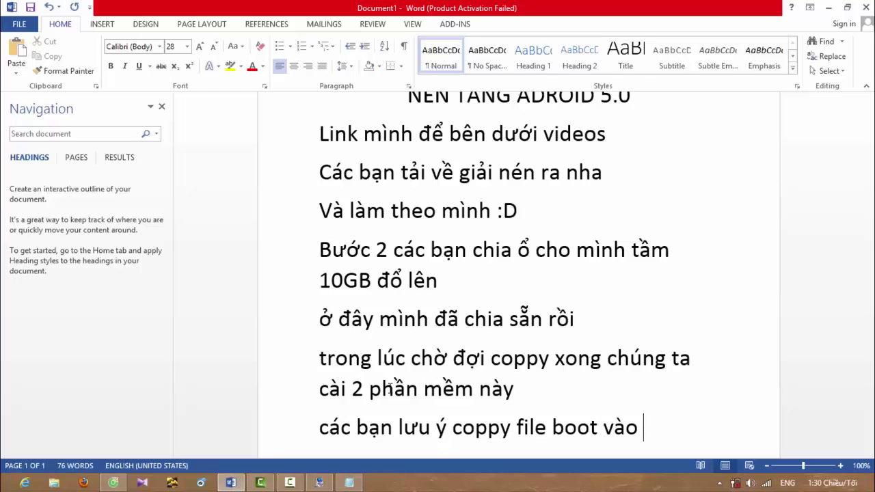
{"action": "type", "text": "file k"}
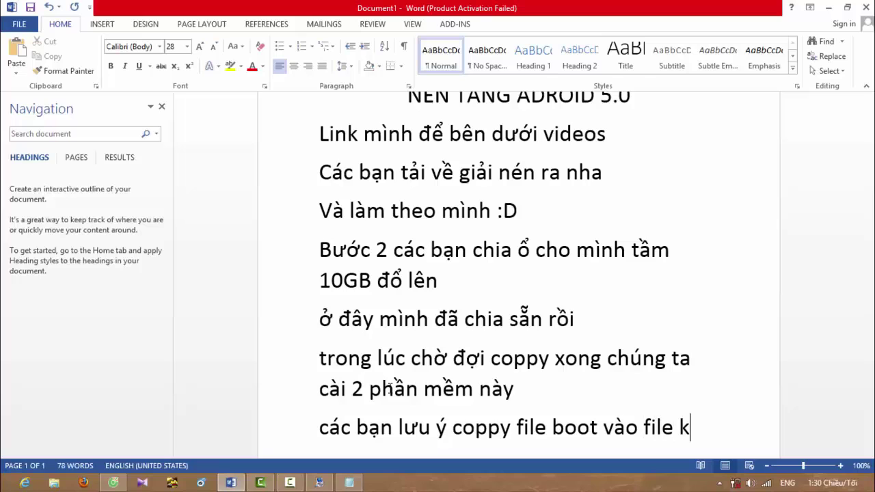
{"action": "type", "text": "ia nha va"}
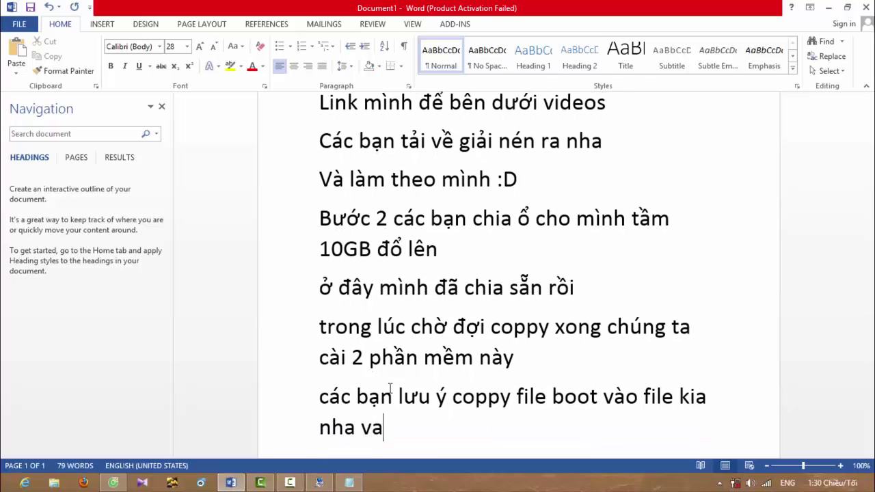
{"action": "type", "text": "f"}
{"action": "key", "text": "BackSpace"}
{"action": "key", "text": "BackSpace"}
- Minimize Word, open the boot text file from the desktop's HD cài RemixOS folder, copy its entire contents, and close it
{"action": "left_click", "coordinate": [54, 483]}
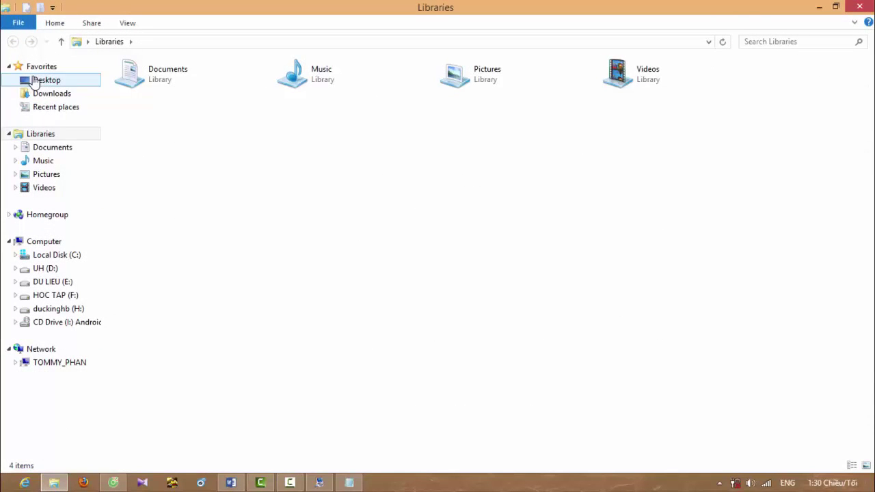
{"action": "left_click", "coordinate": [861, 7]}
{"action": "left_click", "coordinate": [831, 8]}
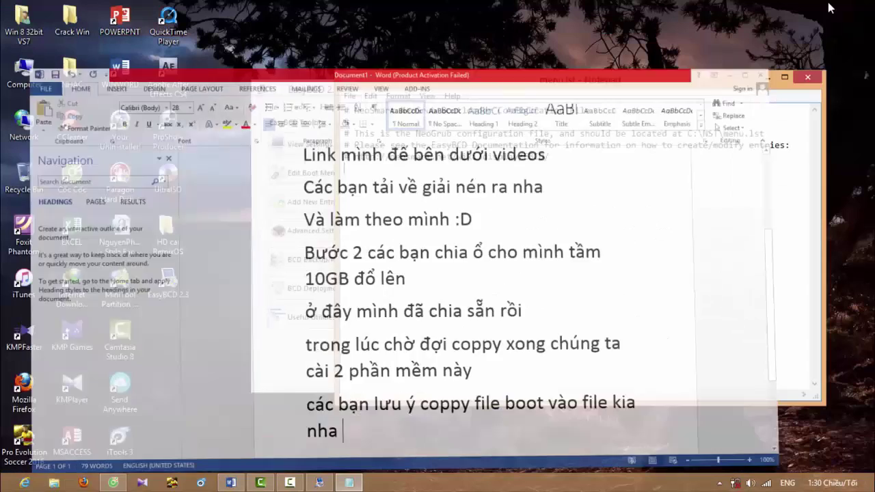
{"action": "double_click", "coordinate": [160, 249]}
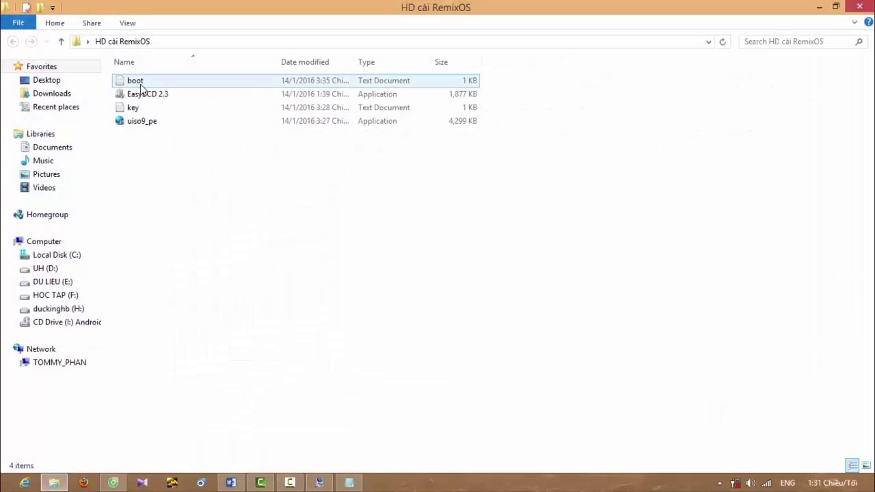
{"action": "left_click", "coordinate": [140, 85]}
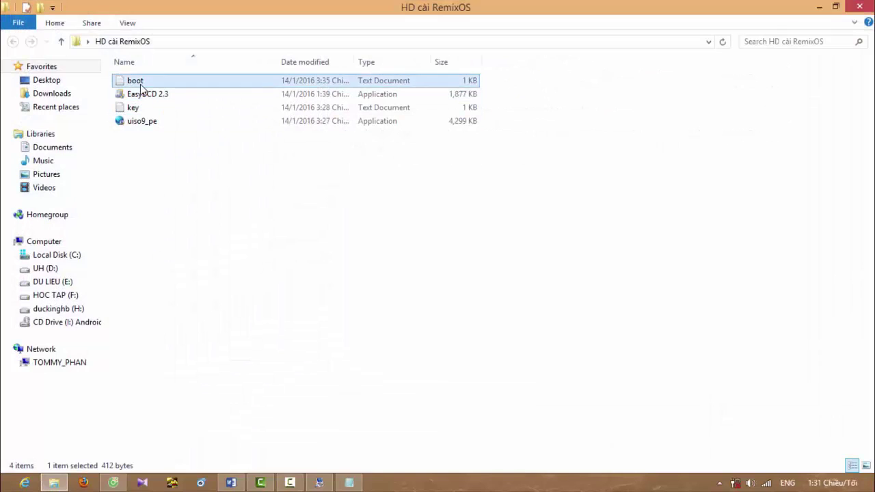
{"action": "double_click", "coordinate": [141, 87]}
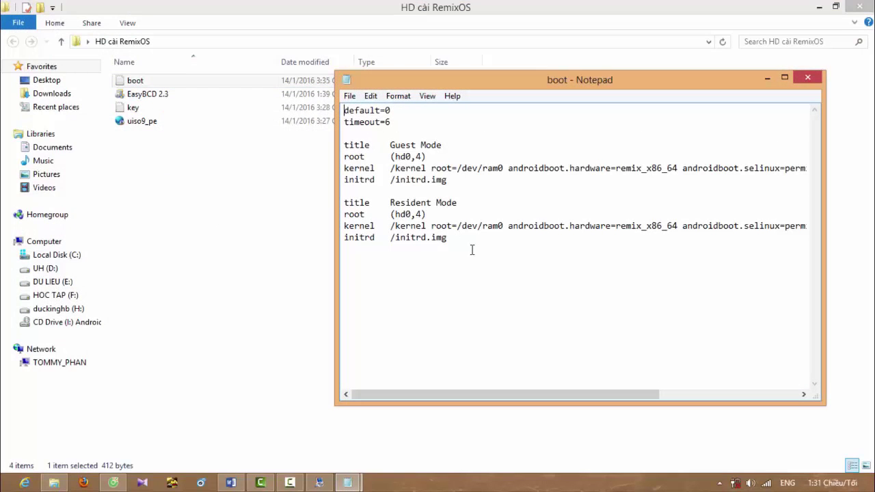
{"action": "key", "text": "ctrl+a"}
{"action": "key", "text": "ctrl+c"}
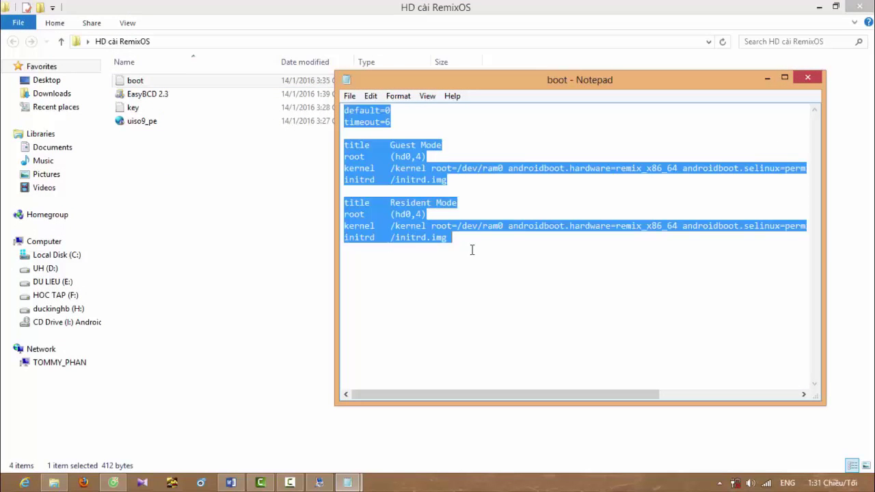
{"action": "left_click", "coordinate": [807, 78]}
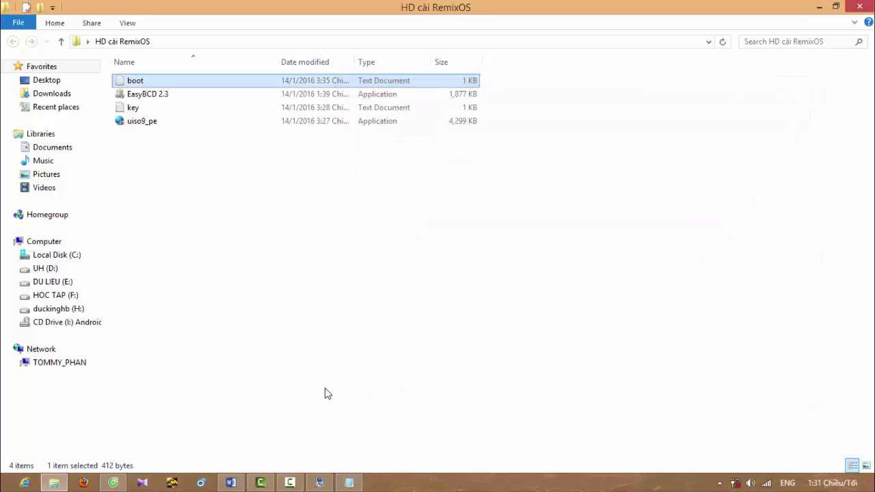
- Paste the copied boot text at the end of menu.lst and highlight the (hd0,4) root values of both boot entries
{"action": "left_click", "coordinate": [351, 484]}
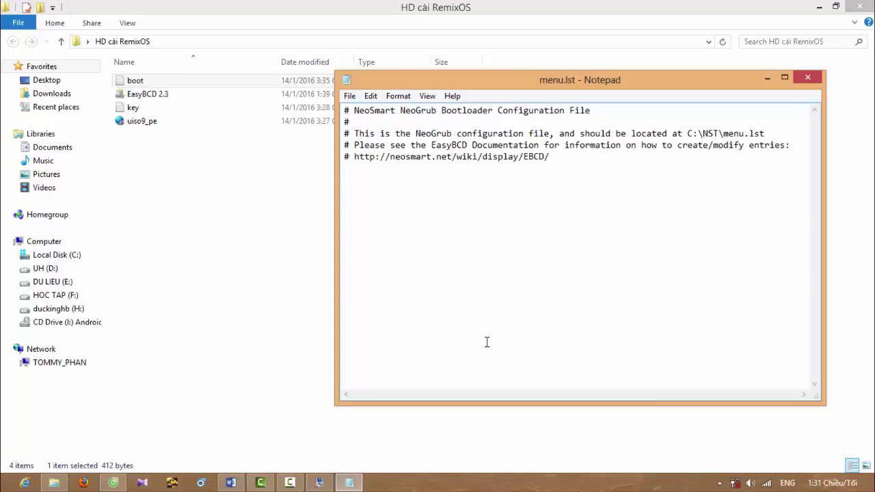
{"action": "key", "text": "ctrl+v"}
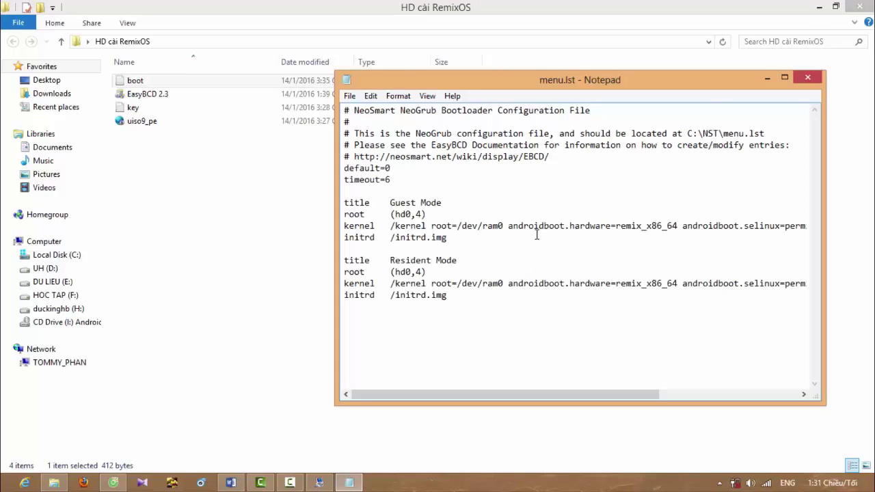
{"action": "left_click_drag", "start_coordinate": [424, 221], "coordinate": [396, 216]}
{"action": "left_click_drag", "start_coordinate": [400, 272], "coordinate": [418, 272]}
{"action": "left_click_drag", "start_coordinate": [428, 215], "coordinate": [393, 215]}
{"action": "left_click_drag", "start_coordinate": [427, 272], "coordinate": [400, 272]}
- Switch to Word and add a new line at the end reading "các bạn để ý chỗ mình bôi đen phần này"
{"action": "left_click", "coordinate": [231, 483]}
{"action": "key", "text": "Return"}
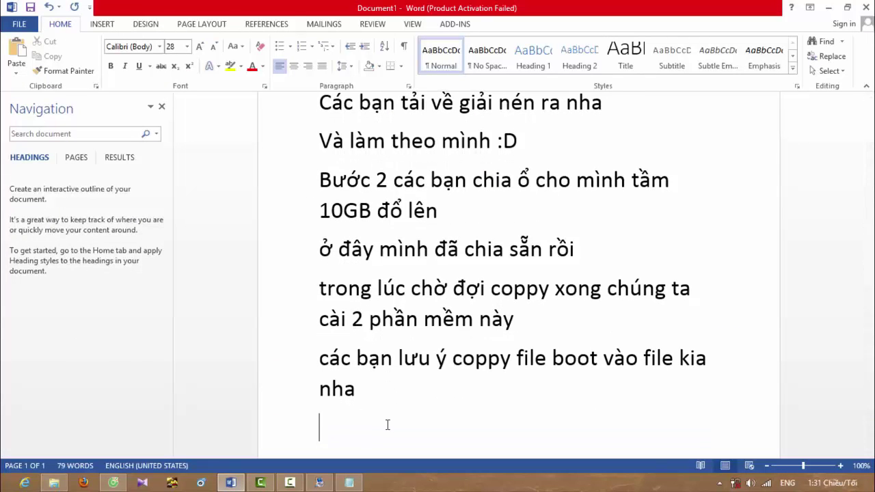
{"action": "type", "text": "các bạn để ý cho"}
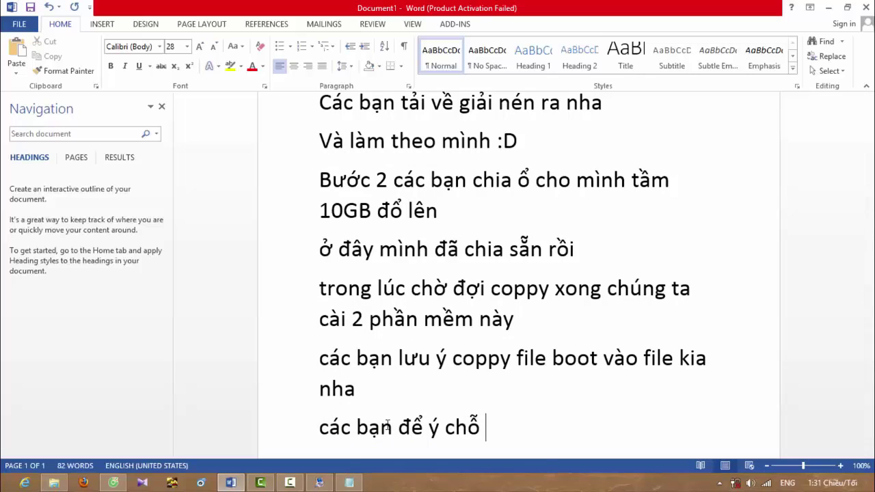
{"action": "type", "text": " mình "}
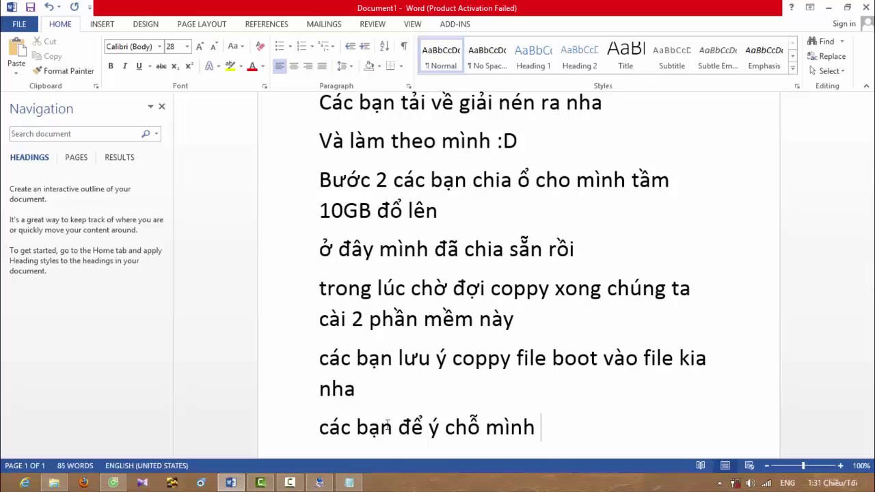
{"action": "type", "text": "bôi đên"}
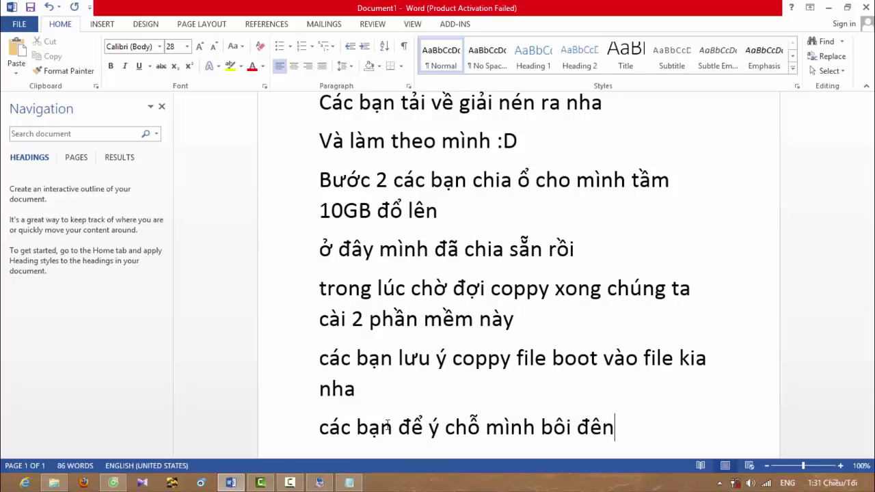
{"action": "key", "text": "BackSpace"}
{"action": "key", "text": "BackSpace"}
{"action": "key", "text": "BackSpace"}
{"action": "type", "text": "en phần này "}
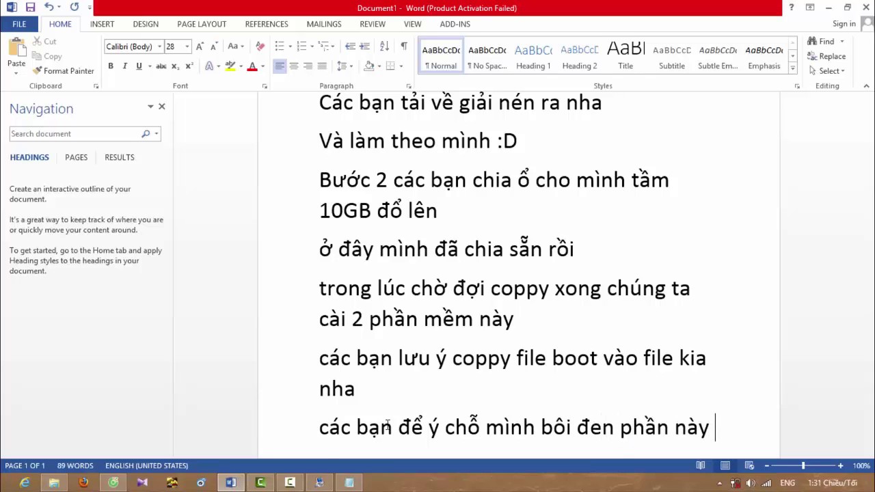
- Complete the line with "quan trọng để boot hđh vào"
{"action": "type", "text": "quan"}
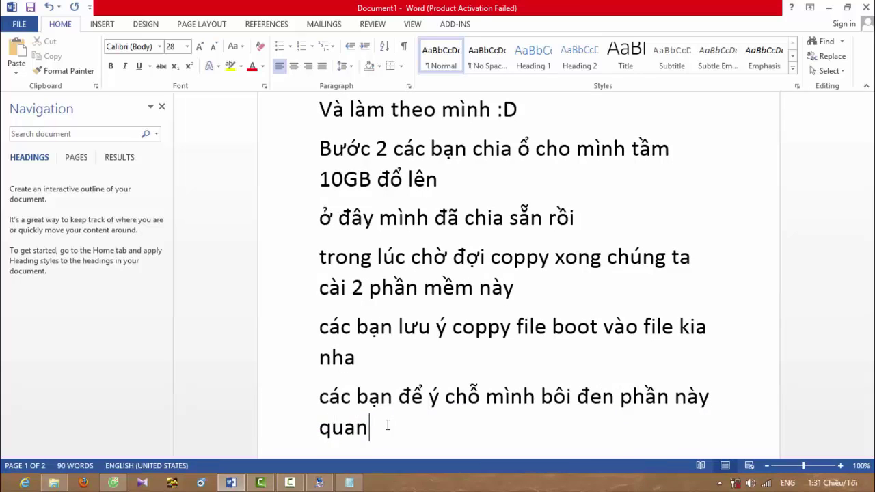
{"action": "type", "text": " trọng đe"}
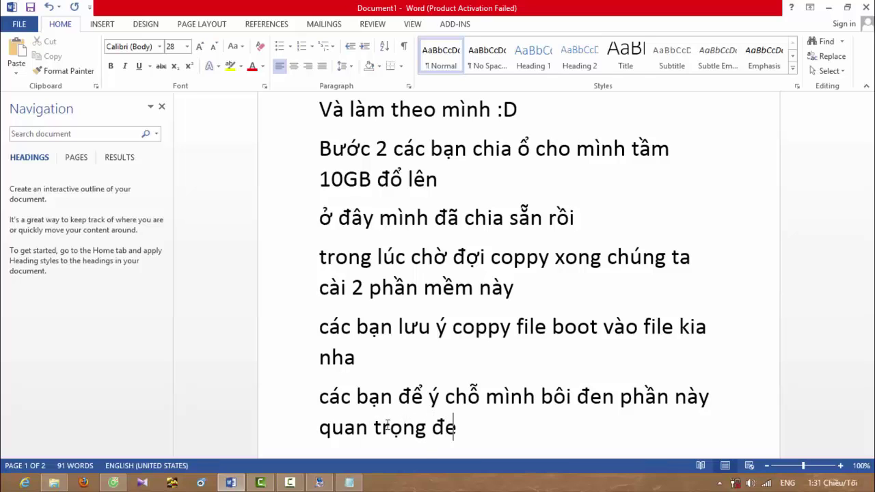
{"action": "key", "text": "BackSpace"}
{"action": "type", "text": "ể boot"}
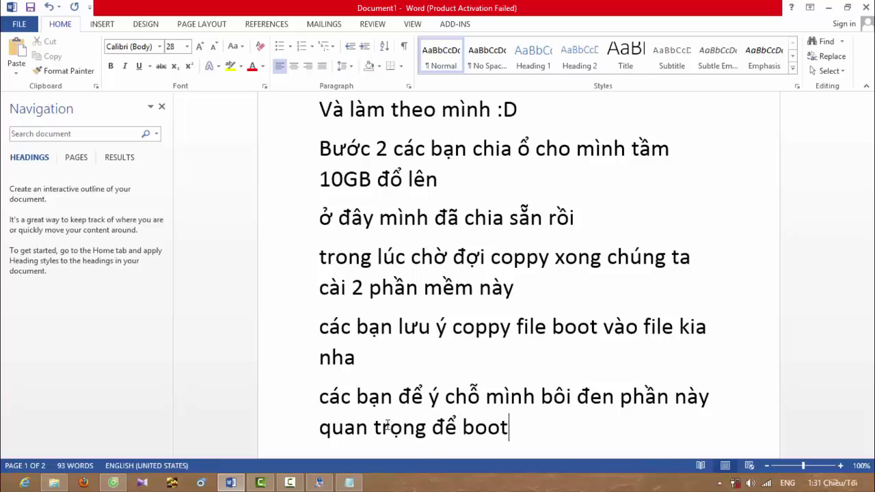
{"action": "type", "text": "hđh"}
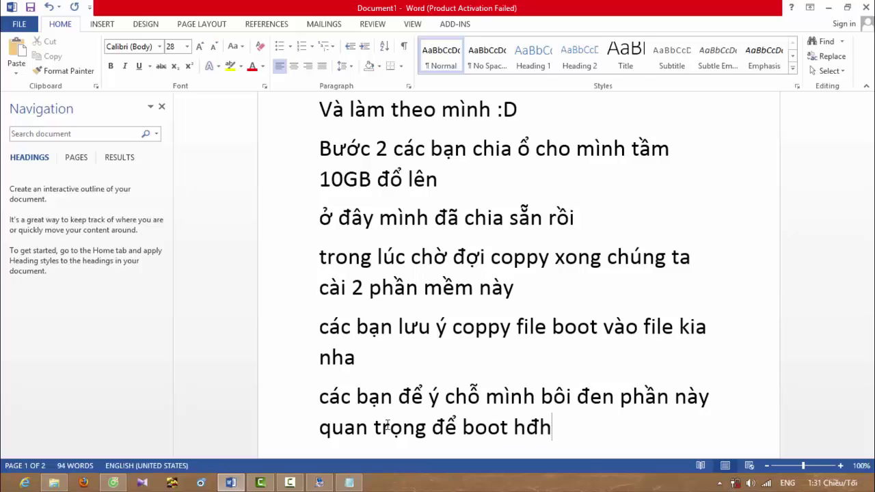
{"action": "type", "text": " vào"}
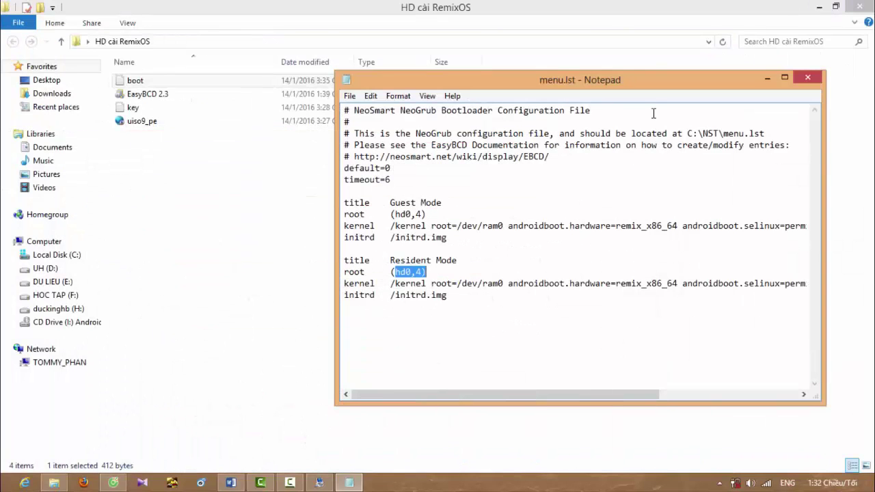
- Save the menu.lst file, close it, and minimize the HD cài RemixOS folder window
{"action": "left_click", "coordinate": [349, 95]}
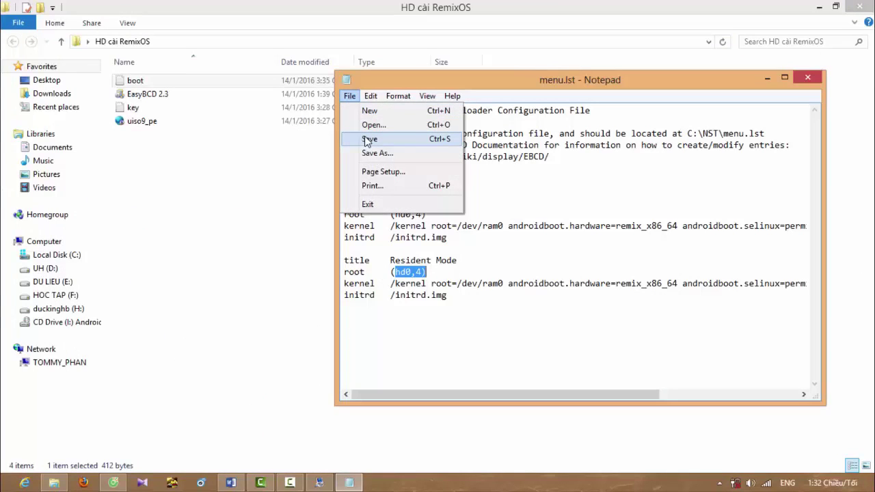
{"action": "left_click", "coordinate": [369, 139]}
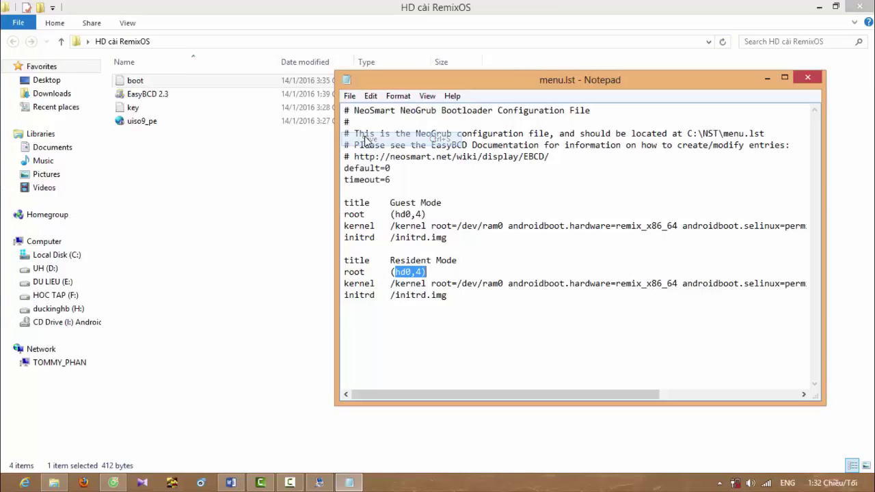
{"action": "left_click", "coordinate": [809, 78]}
{"action": "left_click", "coordinate": [819, 6]}
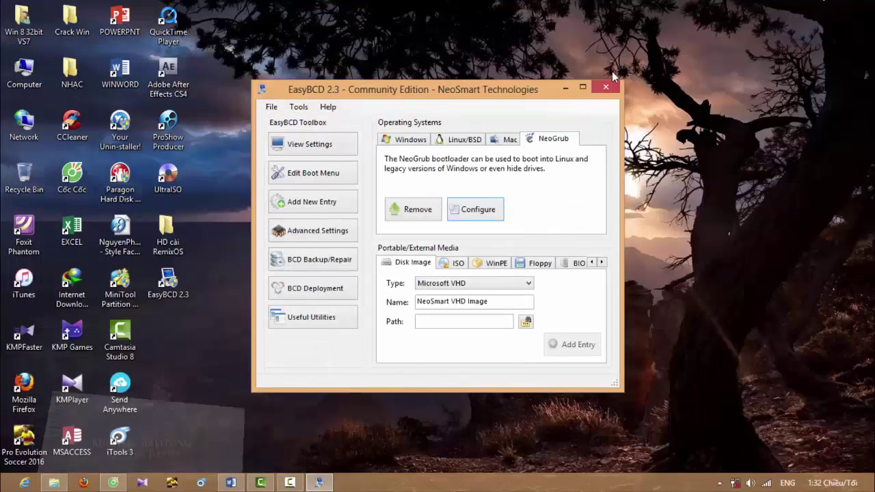
- Choose Partition 4 (D:\ as FAT32 - 18 GiB) as the bootable media partition in EasyBCD's BCD Deployment
{"action": "left_click", "coordinate": [299, 294]}
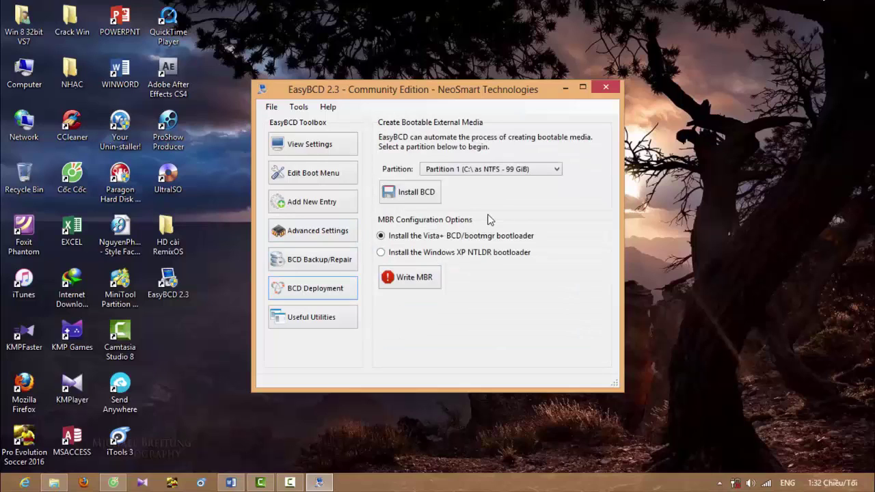
{"action": "left_click", "coordinate": [516, 172]}
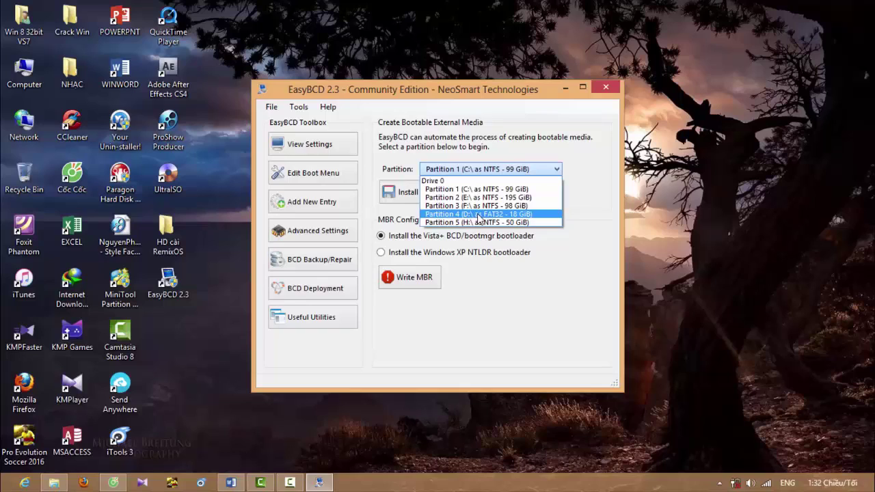
{"action": "left_click", "coordinate": [479, 214]}
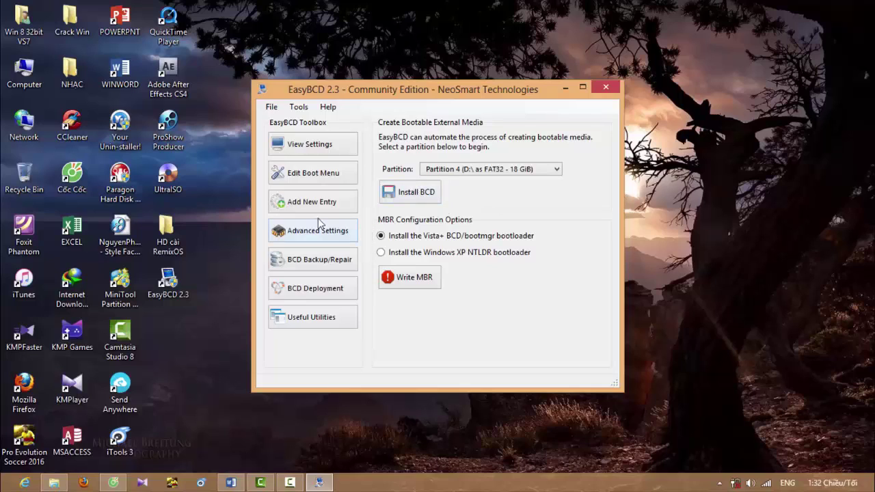
- Check the boot menu entries, return to BCD Deployment, and point out Partition 4 (D:) in the partition choices
{"action": "left_click", "coordinate": [316, 180]}
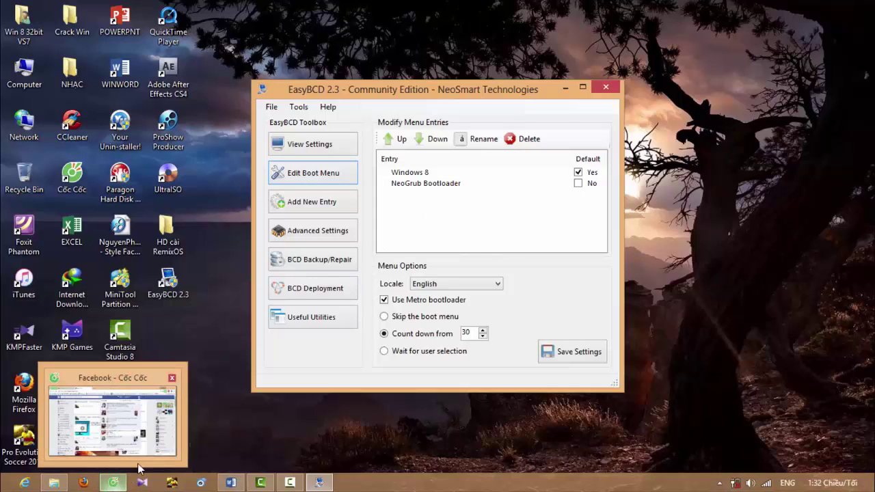
{"action": "left_click", "coordinate": [311, 292]}
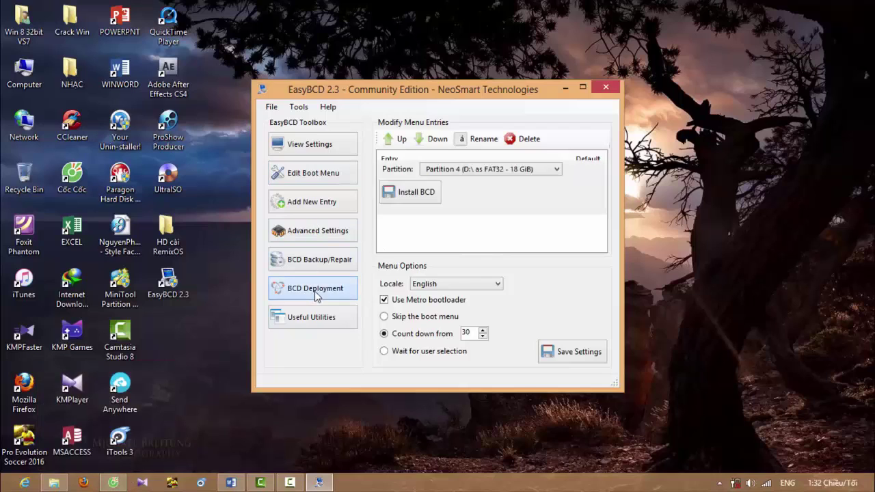
{"action": "left_click", "coordinate": [478, 173]}
{"action": "left_click", "coordinate": [469, 218]}
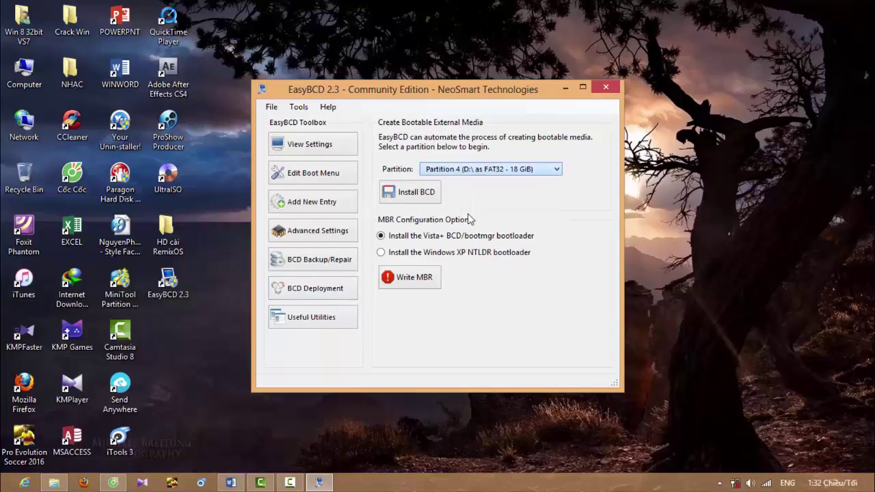
- Switch to Word and start a new line reading "ổ mình vừa coppy vào"
{"action": "mouse_move", "coordinate": [259, 484]}
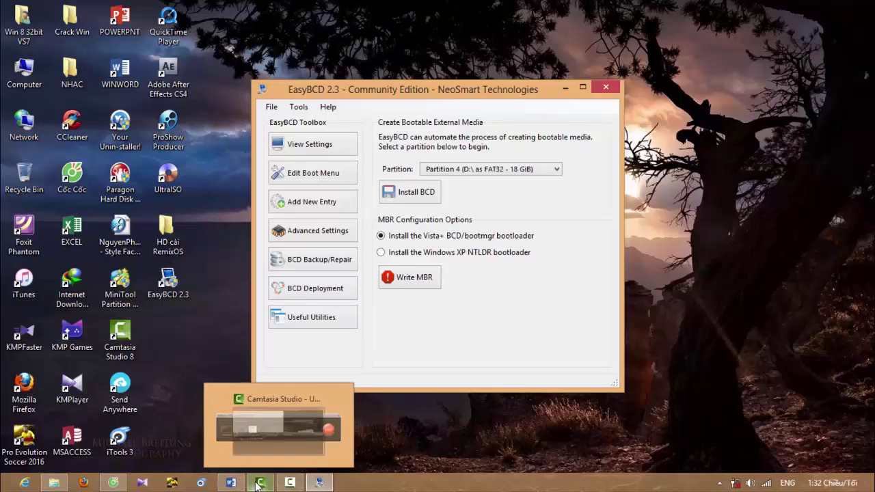
{"action": "left_click", "coordinate": [231, 483]}
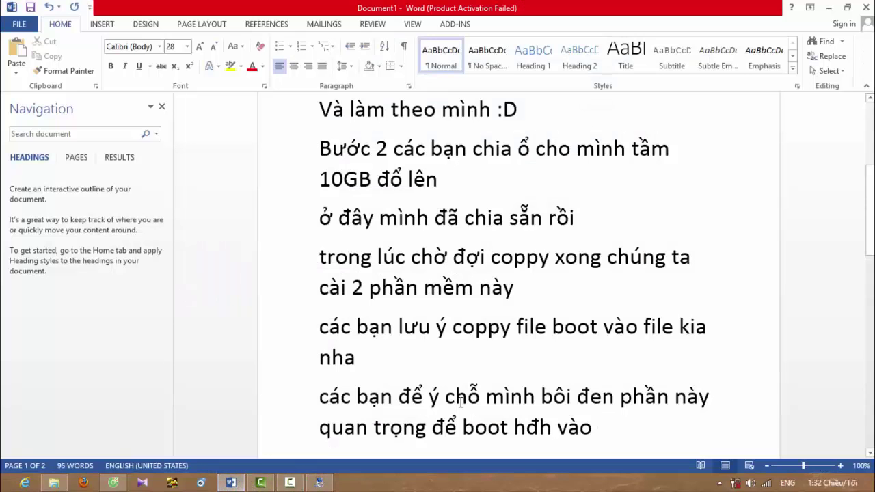
{"action": "key", "text": "Return"}
{"action": "type", "text": "ổ "}
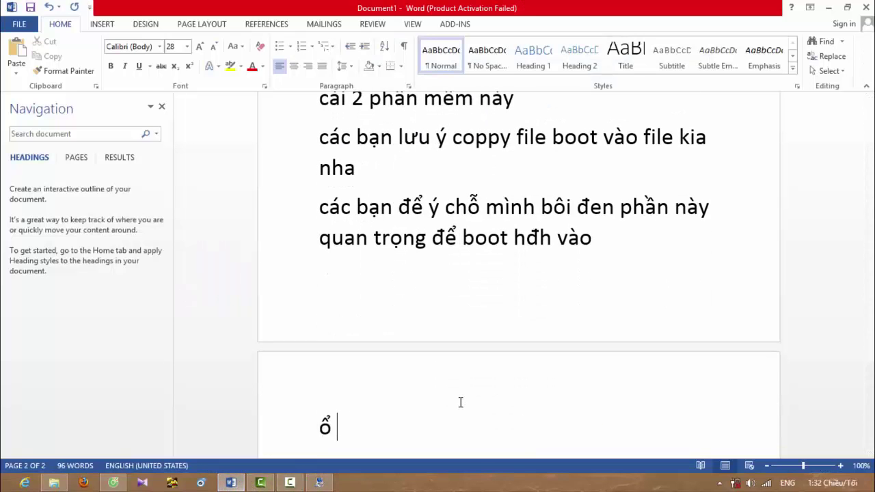
{"action": "type", "text": "minh vưa"}
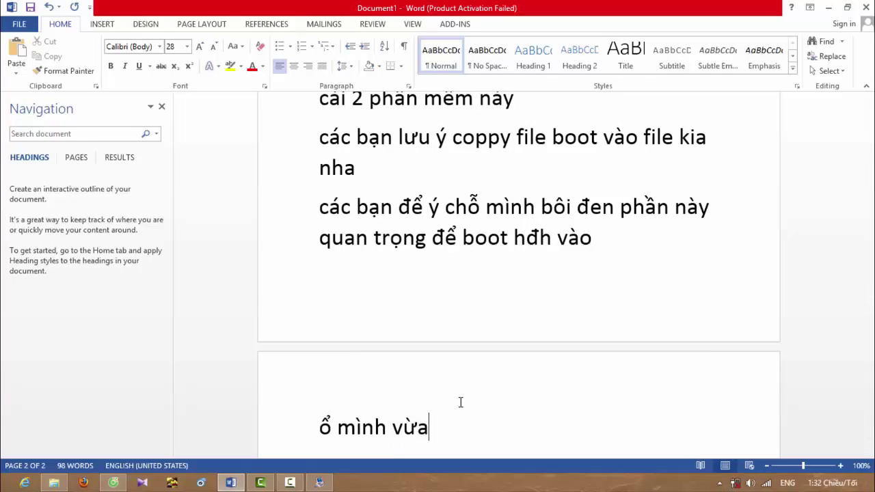
{"action": "type", "text": " cổ"}
{"action": "key", "text": "BackSpace"}
{"action": "type", "text": "oppy vào là "}
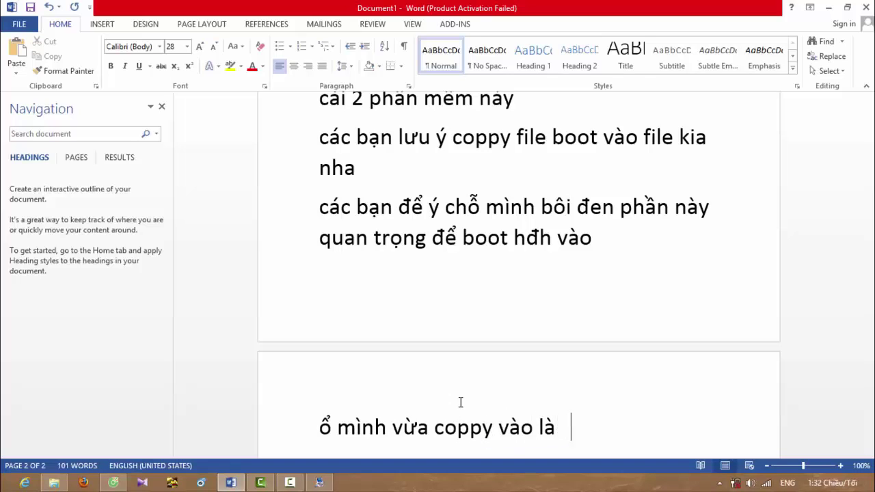
- Continue the line with "nó nằm số 4 thì bạn chọn là 3 nếu"
{"action": "type", "text": "ở"}
{"action": "key", "text": "BackSpace"}
{"action": "key", "text": "BackSpace"}
{"action": "key", "text": "BackSpace"}
{"action": "key", "text": "BackSpace"}
{"action": "type", "text": "nó n"}
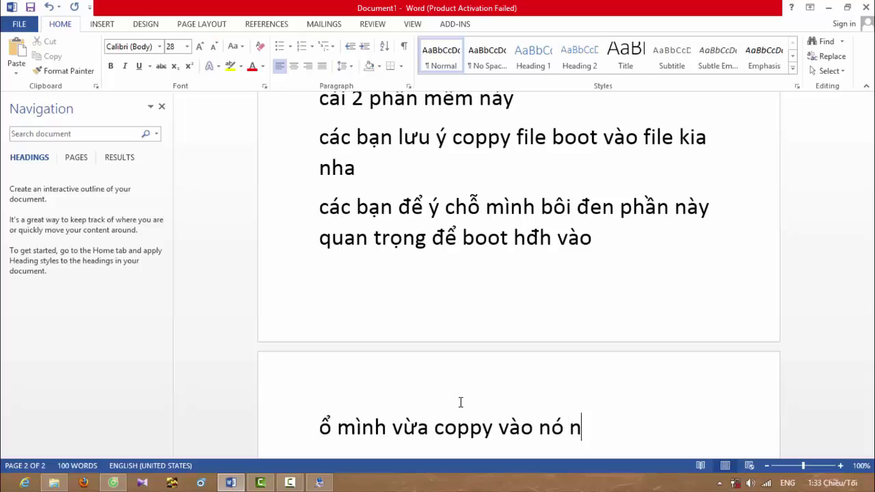
{"action": "type", "text": "ằm ơr"}
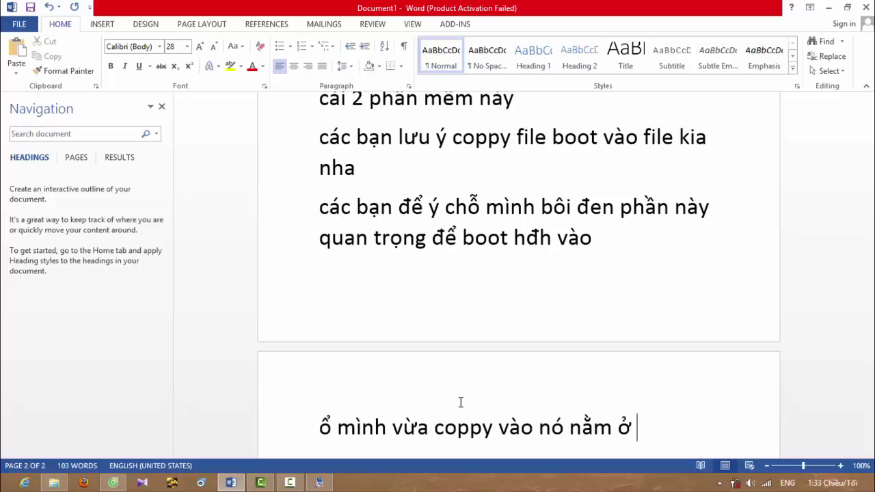
{"action": "key", "text": "BackSpace"}
{"action": "key", "text": "BackSpace"}
{"action": "key", "text": "BackSpace"}
{"action": "type", "text": "số 4 t"}
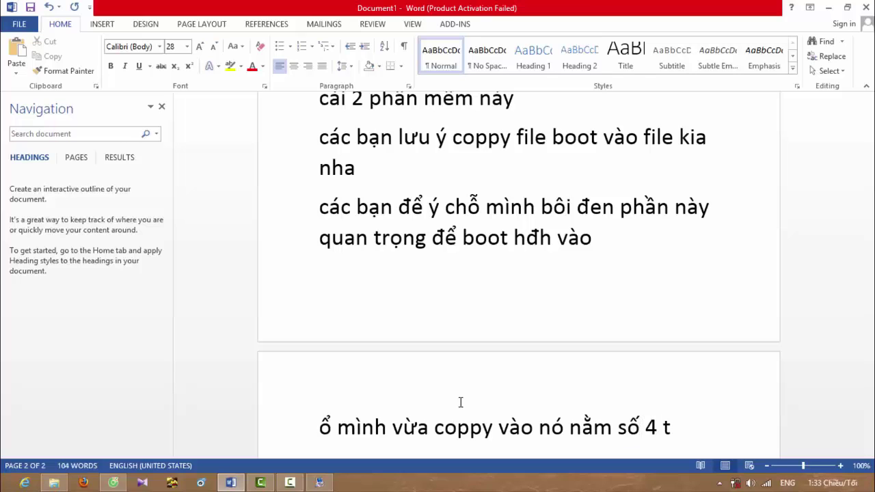
{"action": "type", "text": "hì bạn chon"}
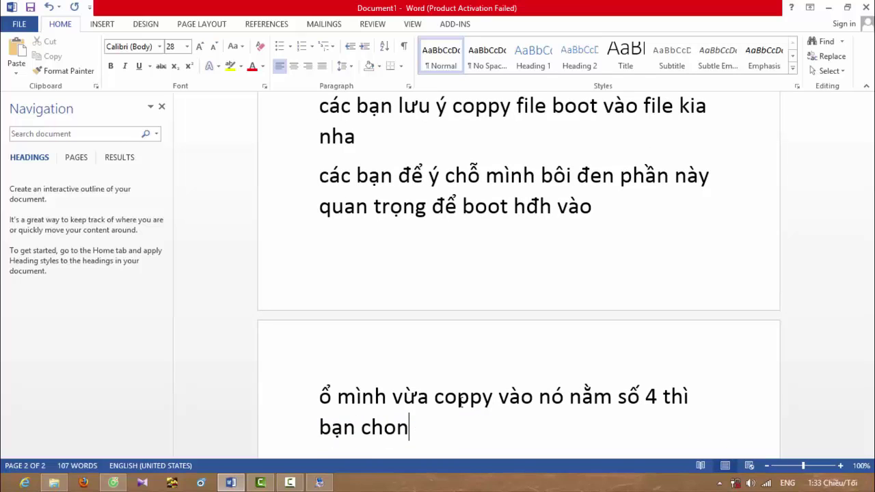
{"action": "type", "text": "j là 3 nếu ;à"}
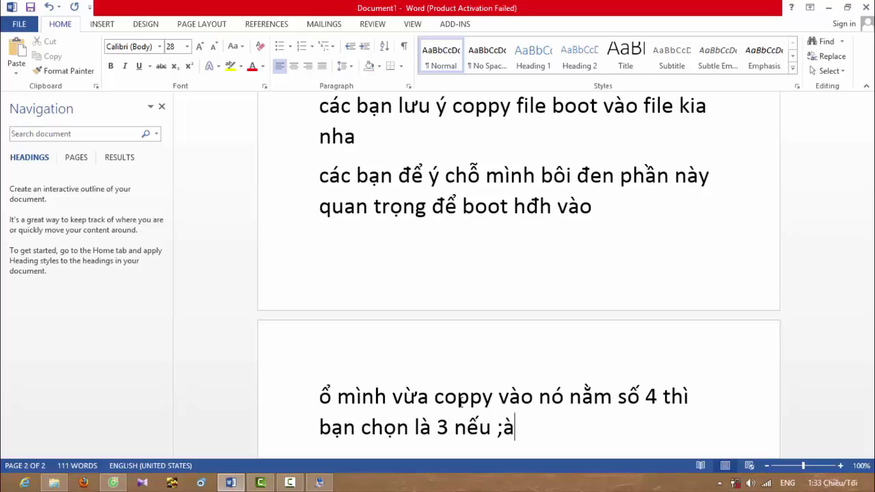
- Finish the sentence with "là 3 thì các bạn sửa là 3 nha" and minimize Word
{"action": "key", "text": "BackSpace"}
{"action": "key", "text": "BackSpace"}
{"action": "key", "text": "BackSpace"}
{"action": "type", "text": "là 3 hi"}
{"action": "key", "text": "BackSpace"}
{"action": "key", "text": "BackSpace"}
{"action": "type", "text": "thì các ba"}
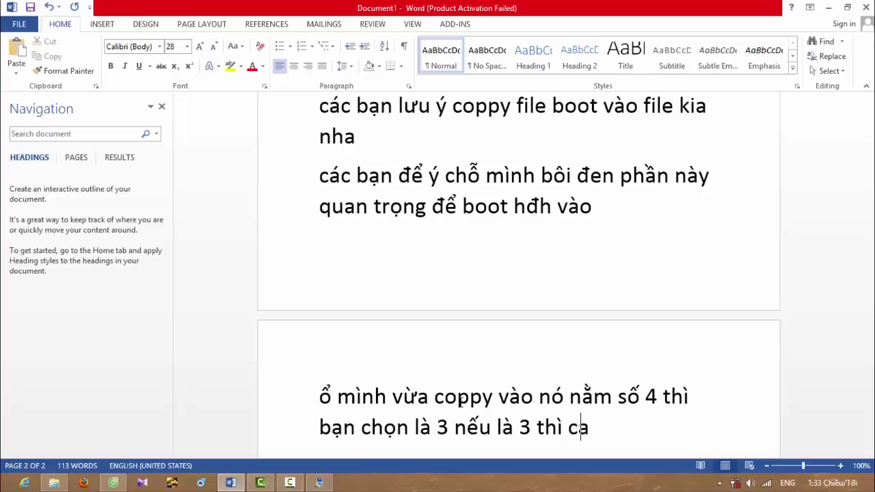
{"action": "type", "text": "n"}
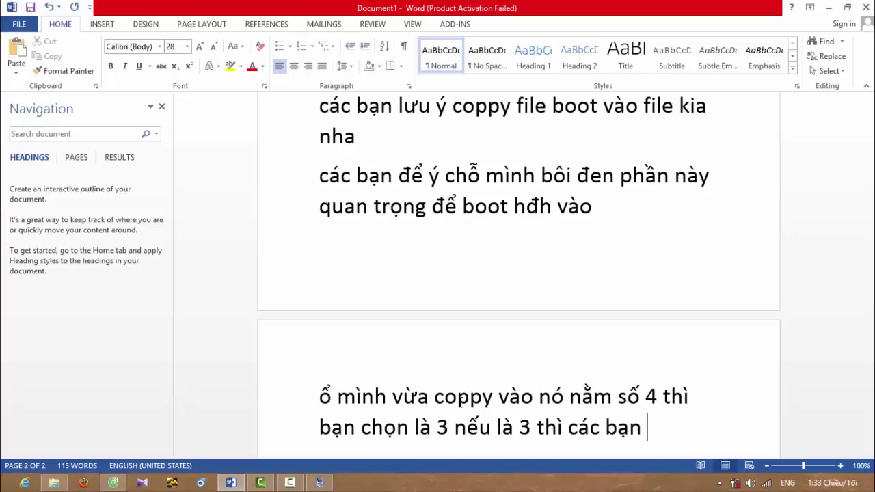
{"action": "type", "text": "j s"}
{"action": "type", "text": "uawr la"}
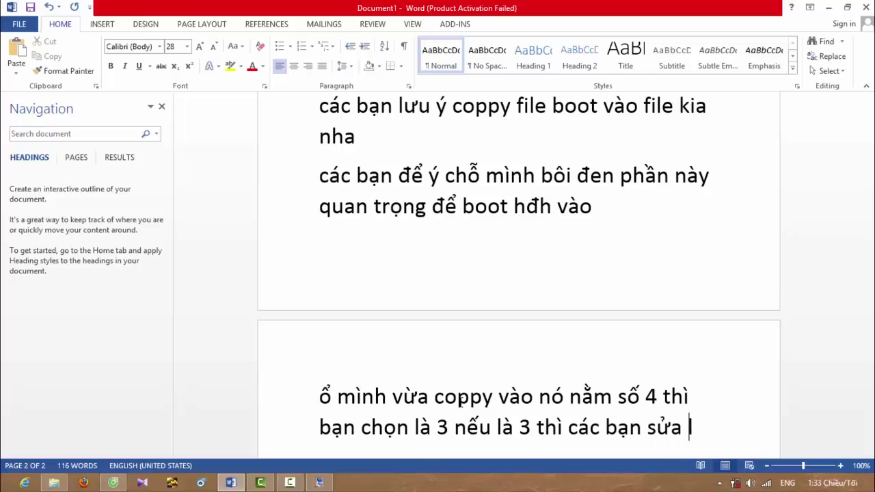
{"action": "type", "text": "f 3 "}
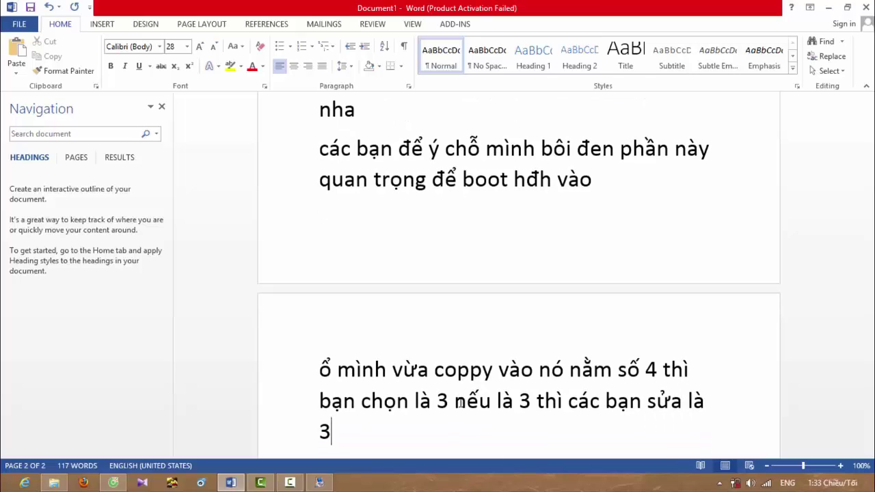
{"action": "type", "text": "na"}
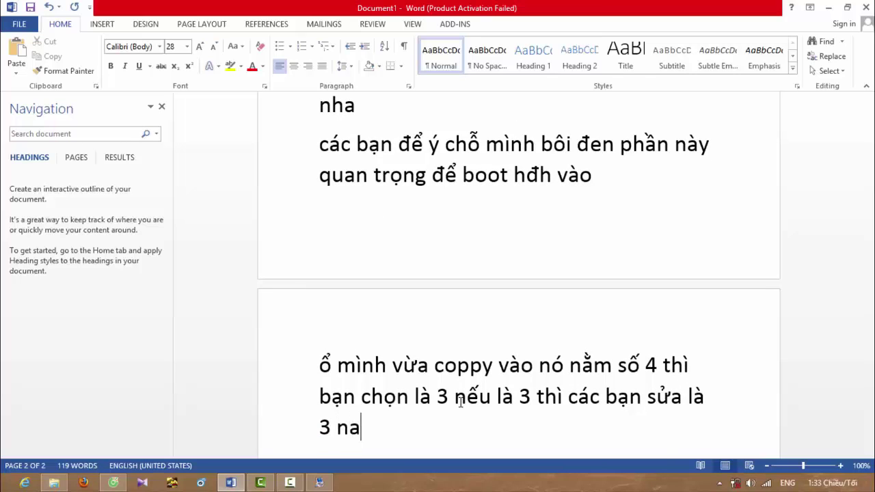
{"action": "key", "text": "BackSpace"}
{"action": "type", "text": "ha"}
{"action": "left_click", "coordinate": [829, 8]}
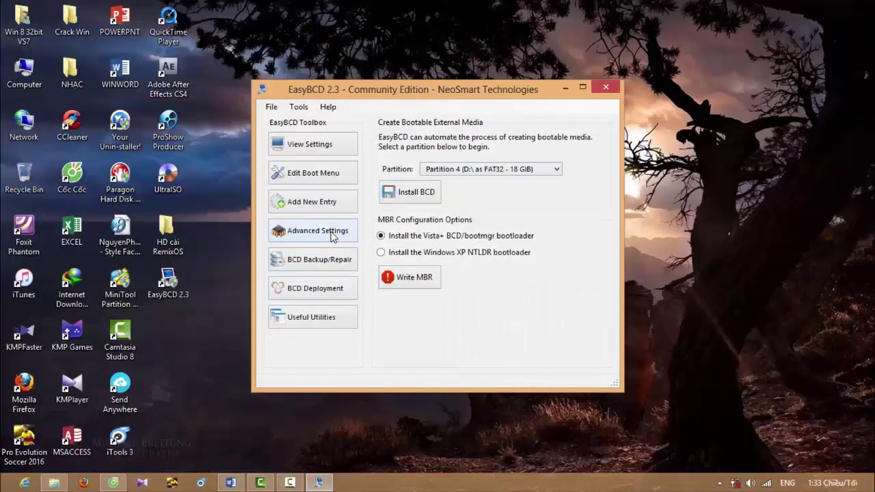
- Check the boot menu entries, then open the NeoGrub configuration and point out the partition number on the Resident Mode root line
{"action": "left_click", "coordinate": [303, 176]}
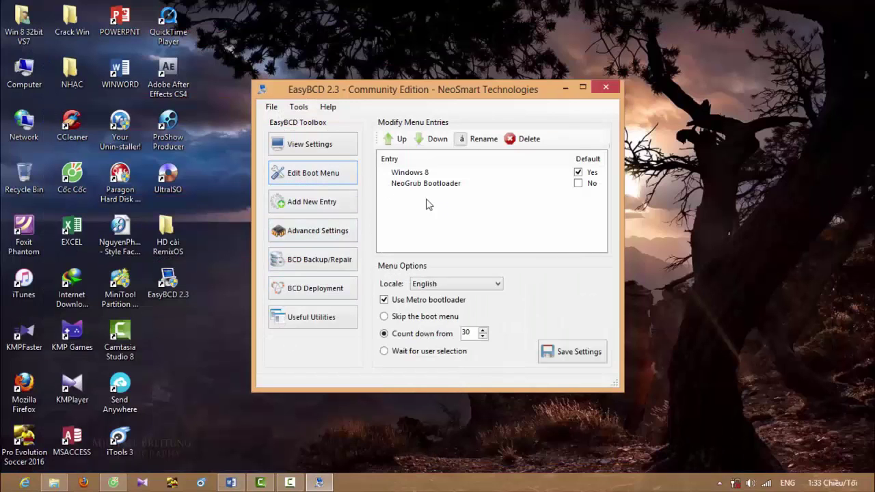
{"action": "left_click", "coordinate": [321, 203]}
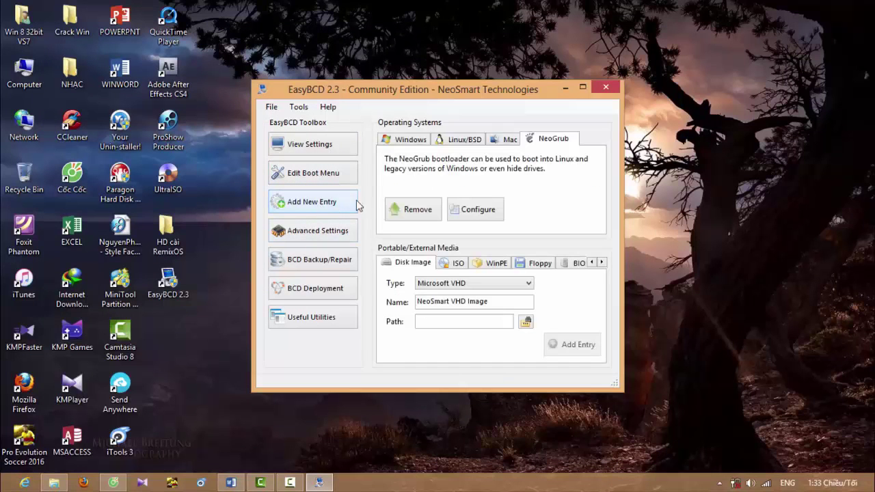
{"action": "left_click", "coordinate": [465, 209]}
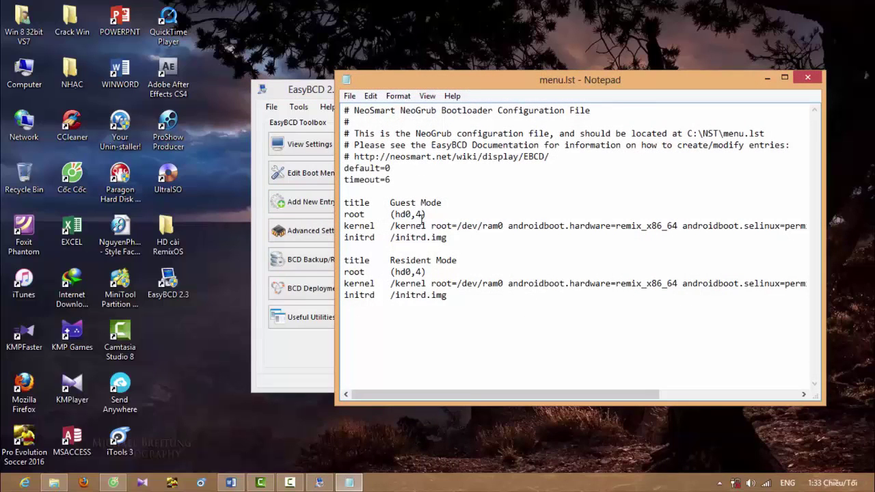
{"action": "double_click", "coordinate": [423, 272]}
{"action": "left_click", "coordinate": [422, 272]}
{"action": "left_click", "coordinate": [798, 76]}
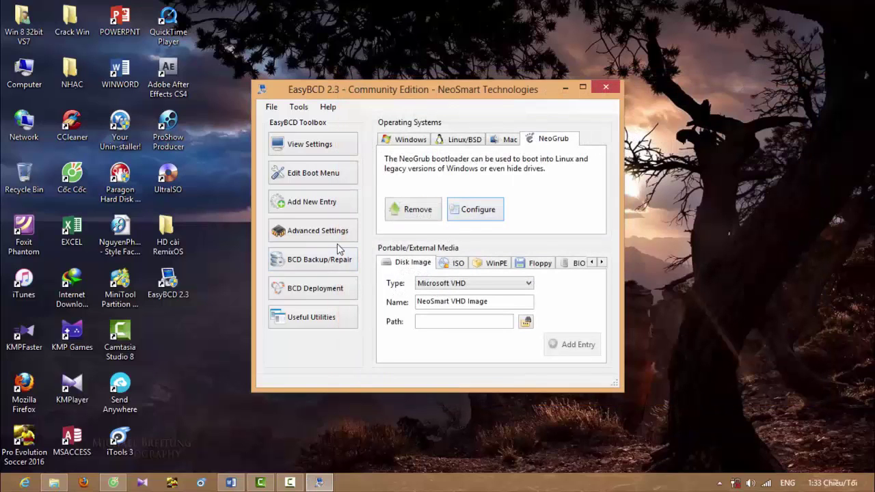
- Rename the NeoGrub Bootloader boot entry as "remix os hb", save the boot menu settings, and close EasyBCD
{"action": "left_click", "coordinate": [319, 174]}
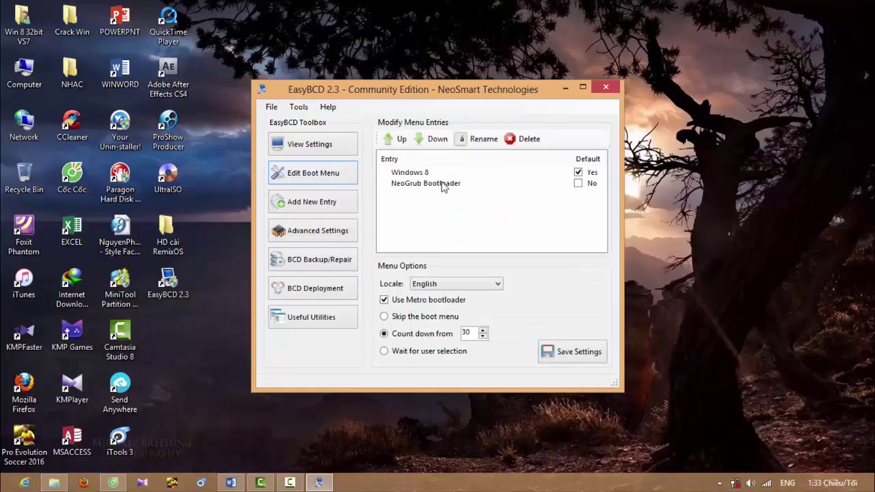
{"action": "left_click", "coordinate": [440, 184]}
{"action": "left_click", "coordinate": [481, 142]}
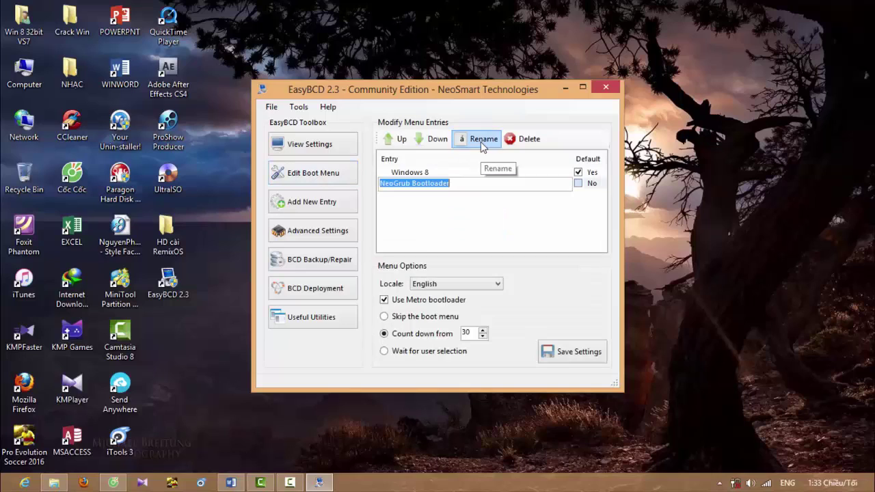
{"action": "type", "text": "R"}
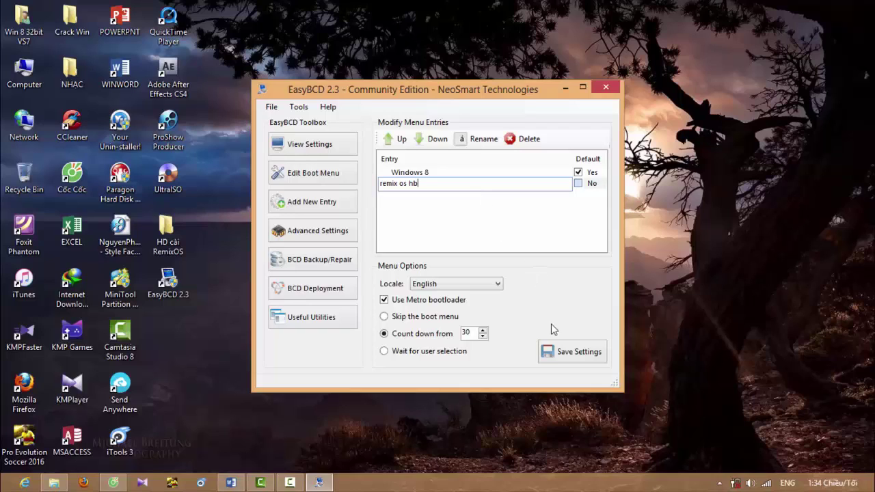
{"action": "left_click", "coordinate": [573, 353]}
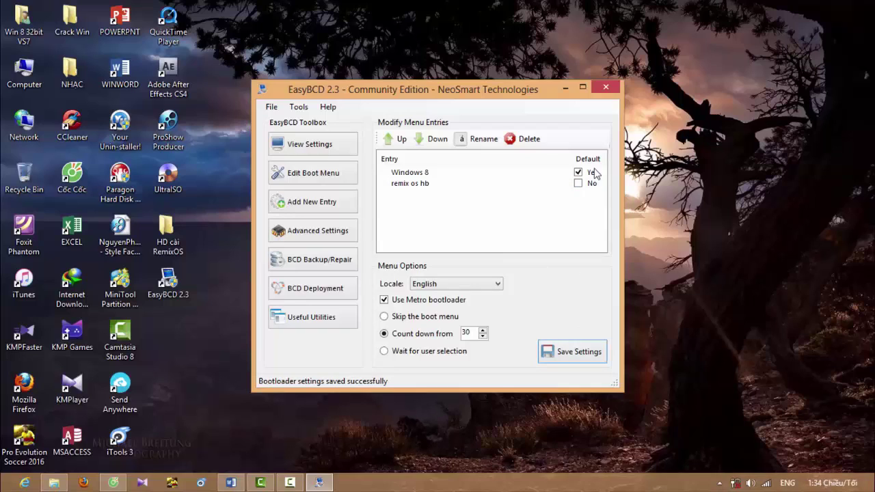
{"action": "left_click", "coordinate": [607, 90]}
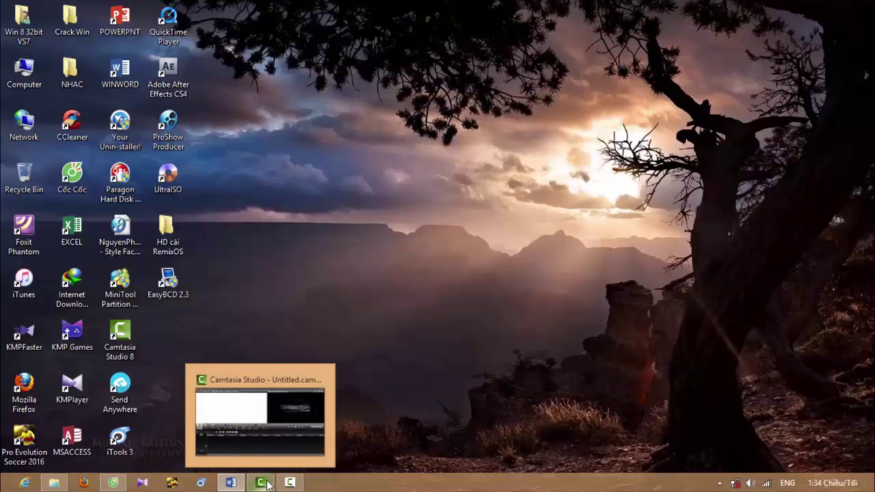
- Switch to Word and add a new line reading "ta vửa đổi teenc ho hđh giờ đến phần cài đặt"
{"action": "left_click", "coordinate": [220, 484]}
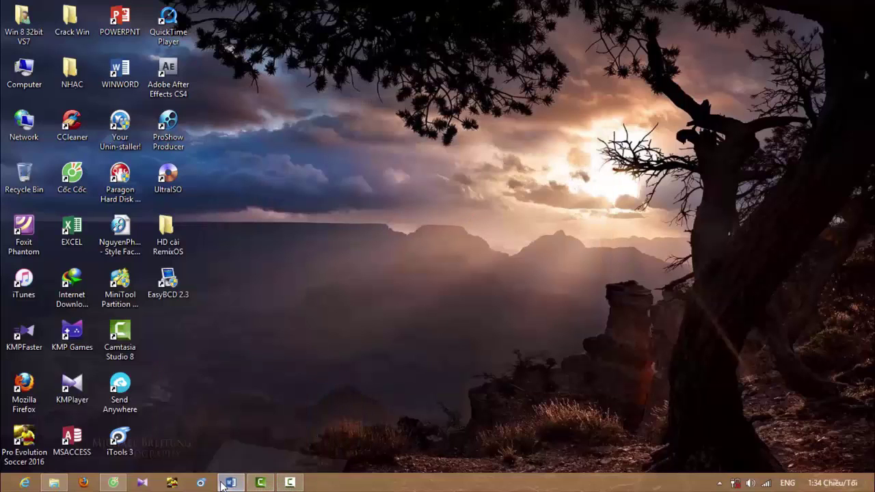
{"action": "key", "text": "Return"}
{"action": "type", "text": "ta b"}
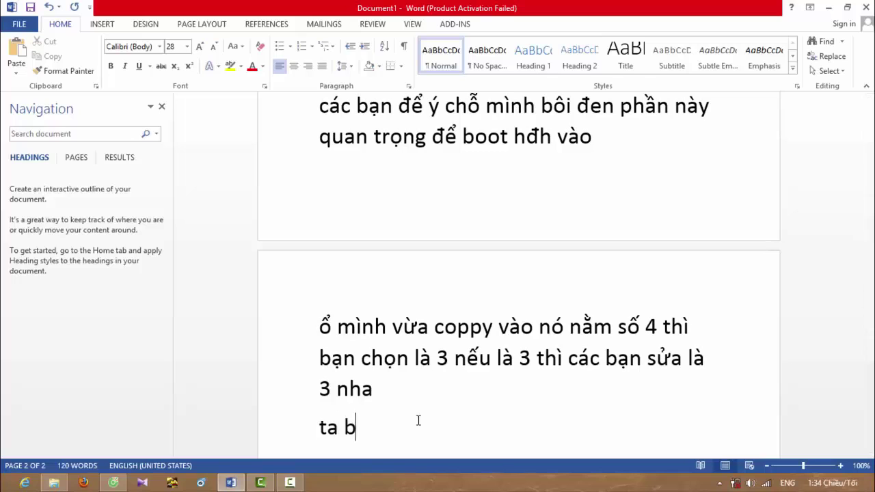
{"action": "key", "text": "BackSpace"}
{"action": "type", "text": "vửa đổi"}
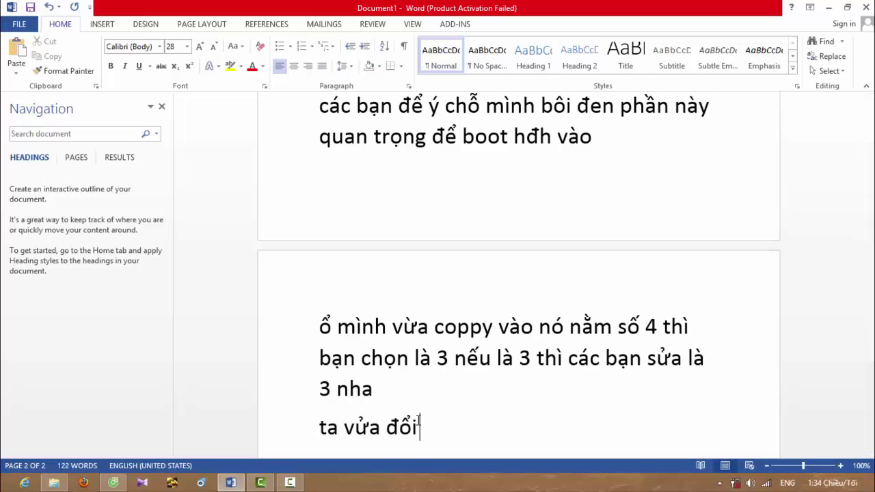
{"action": "type", "text": " teenc ho h"}
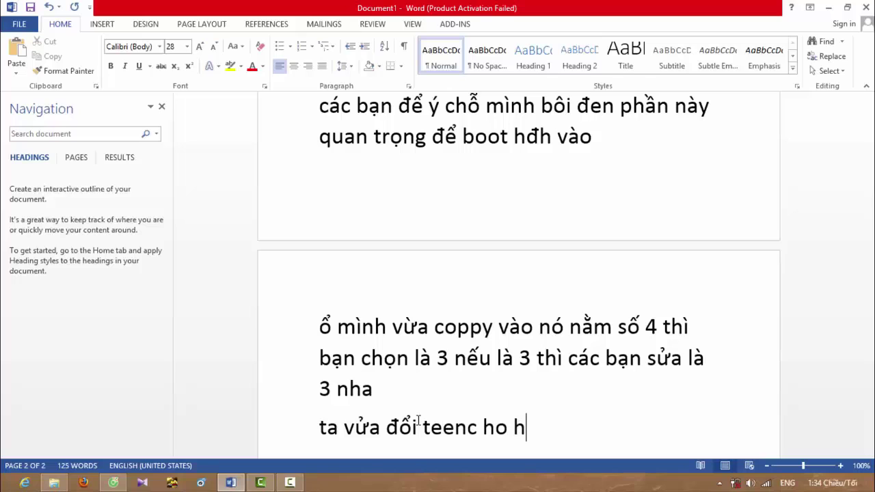
{"action": "type", "text": "đh giờ đên"}
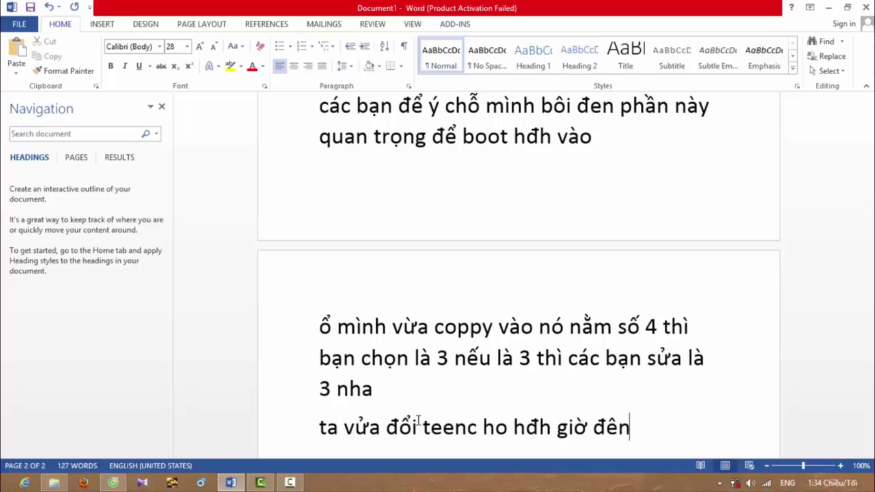
{"action": "type", "text": "s phần ca"}
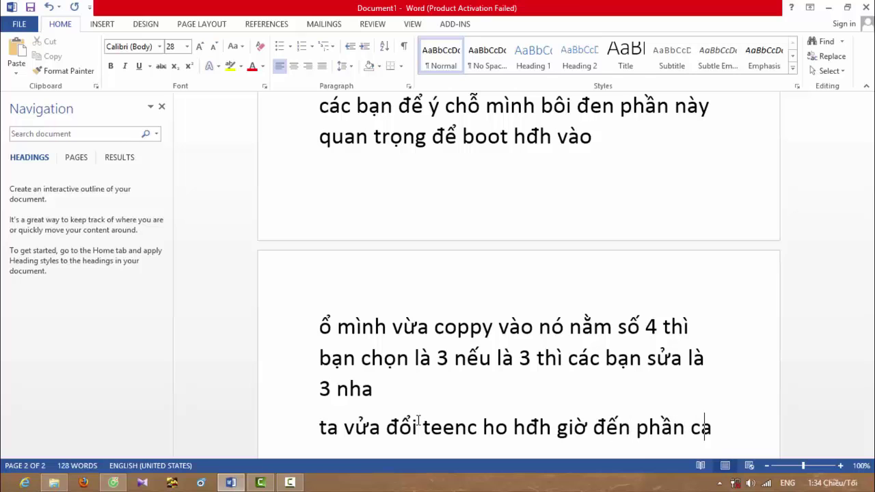
{"action": "type", "text": "sid"}
{"action": "key", "text": "BackSpace"}
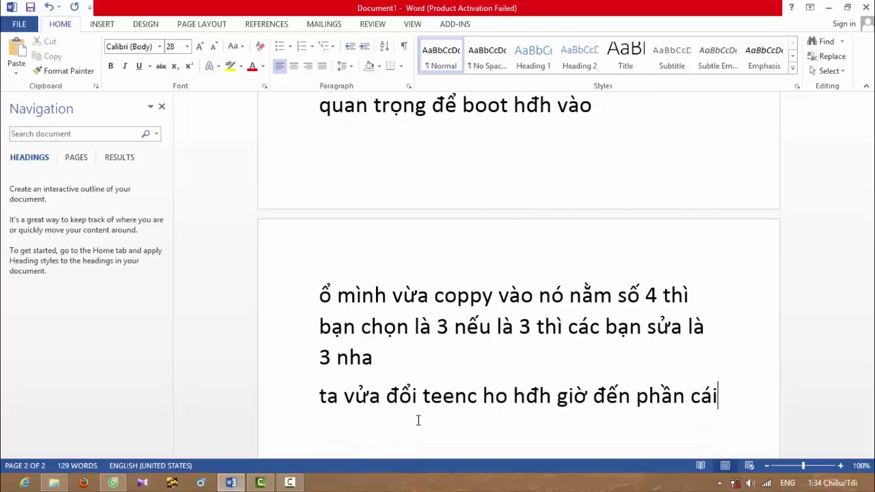
{"action": "type", "text": "f ddawt"}
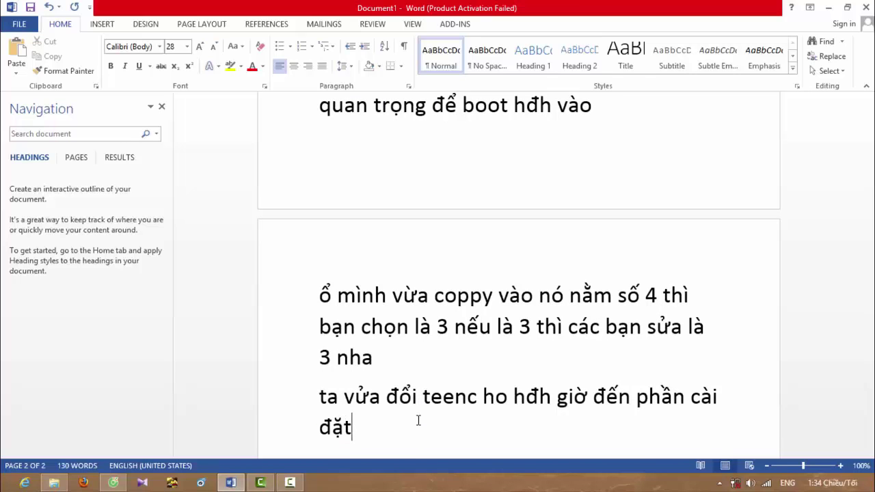
- Start another line in the document reading "các bạn lưu ý giúp mình là vào"
{"action": "key", "text": "Return"}
{"action": "type", "text": "casc banj "}
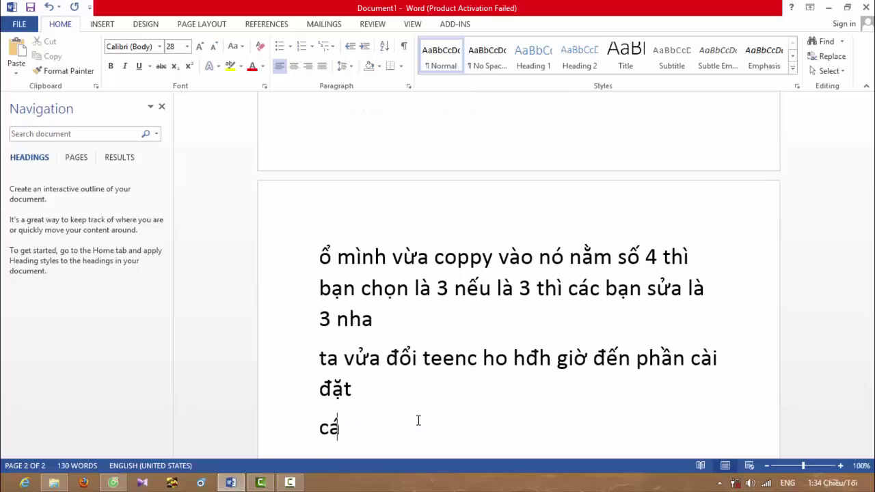
{"action": "type", "text": "luwu ys g"}
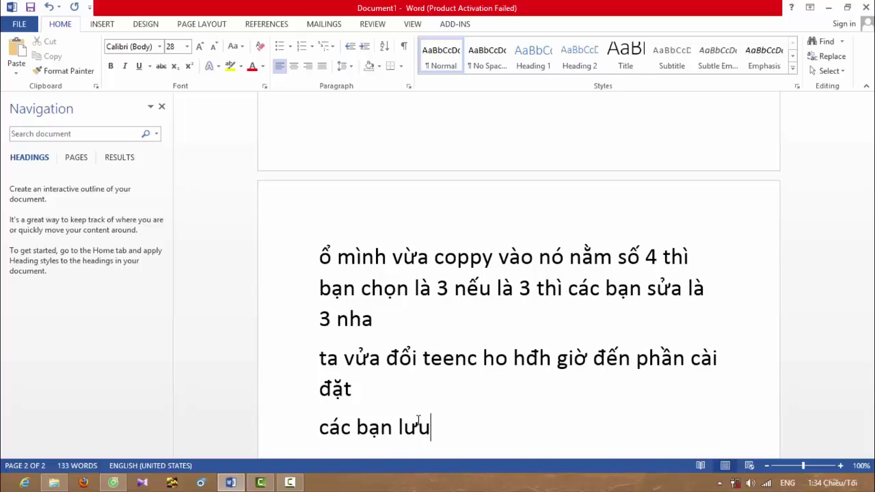
{"action": "type", "text": "iups minhf ;"}
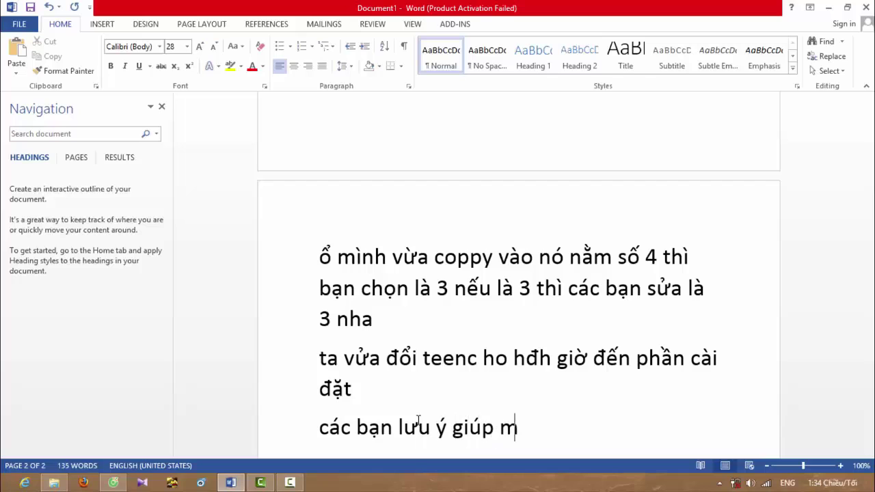
{"action": "type", "text": "af"}
{"action": "key", "text": "BackSpace"}
{"action": "key", "text": "BackSpace"}
{"action": "type", "text": "laf chon"}
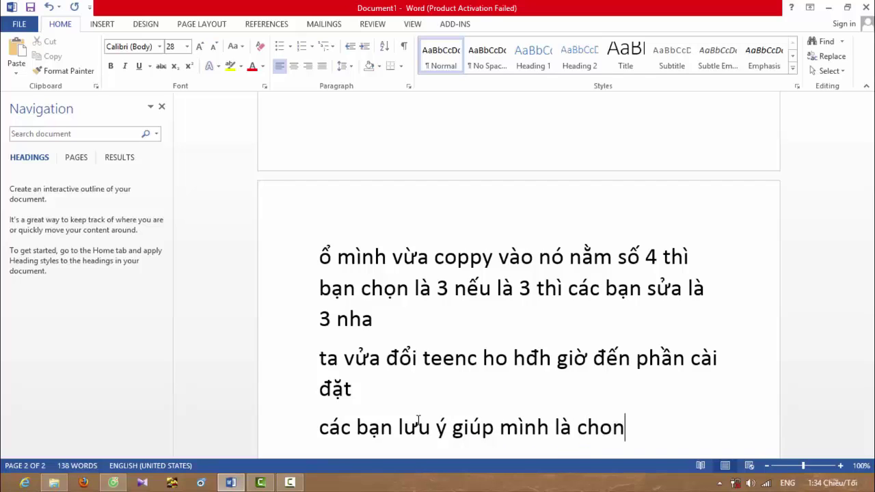
{"action": "key", "text": "BackSpace"}
{"action": "key", "text": "BackSpace"}
{"action": "key", "text": "BackSpace"}
{"action": "key", "text": "BackSpace"}
{"action": "type", "text": "vao"}
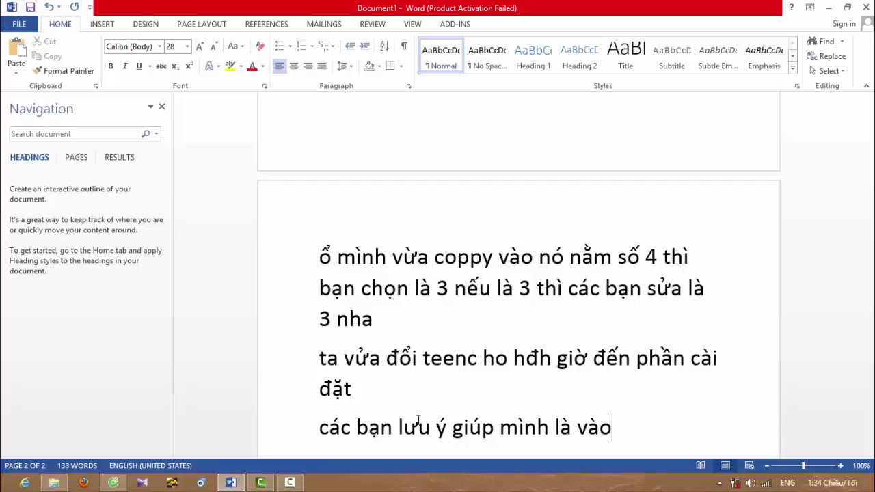
- Finish the line with "phần cài đặt chọn cái đầu tiên nha"
{"action": "type", "text": " owhaan"}
{"action": "key", "text": "BackSpace"}
{"action": "key", "text": "BackSpace"}
{"action": "key", "text": "BackSpace"}
{"action": "key", "text": "BackSpace"}
{"action": "key", "text": "BackSpace"}
{"action": "key", "text": "BackSpace"}
{"action": "type", "text": "phaanf c"}
{"action": "key", "text": "BackSpace"}
{"action": "type", "text": "aif ddawtj cho"}
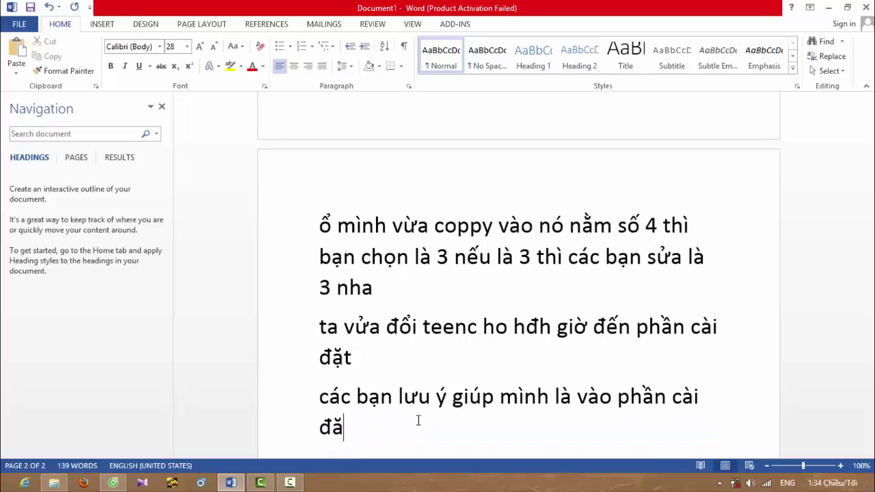
{"action": "type", "text": "n"}
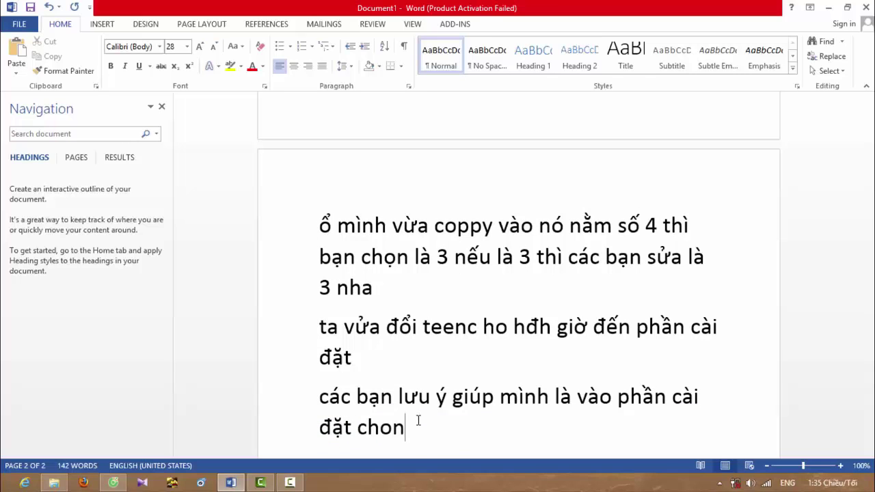
{"action": "type", "text": "j cais ddaauf d"}
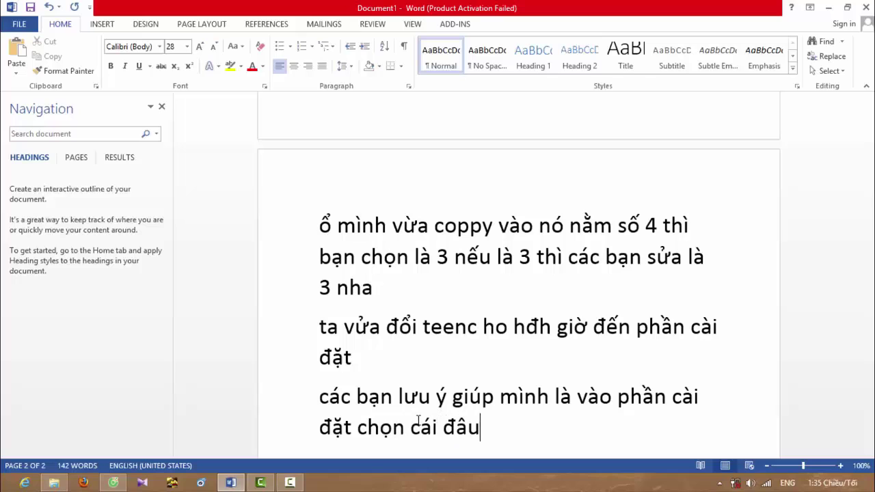
{"action": "key", "text": "BackSpace"}
{"action": "type", "text": "tieen nha"}
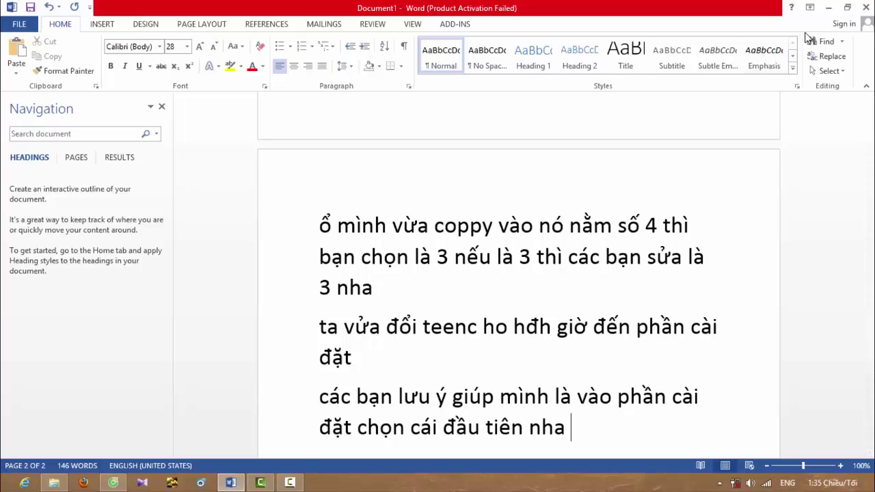
- Close the Word document, cancelling the first save request and closing it again
{"action": "left_click", "coordinate": [865, 7]}
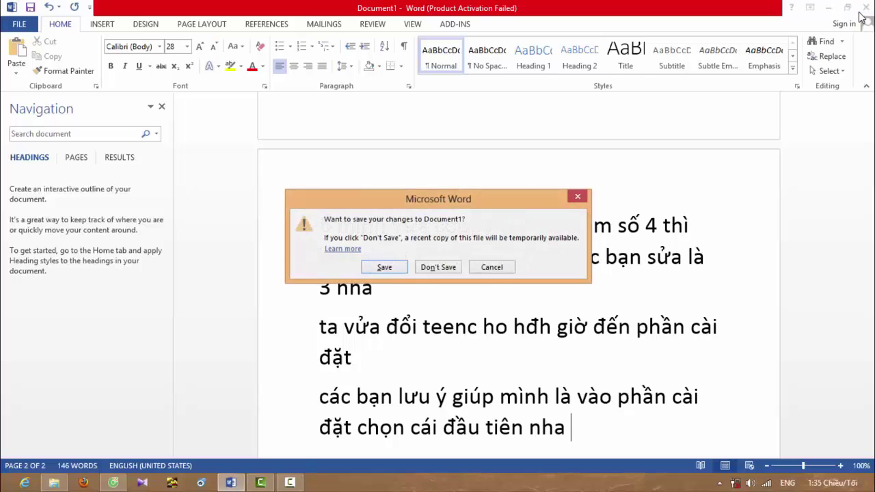
{"action": "left_click", "coordinate": [491, 268]}
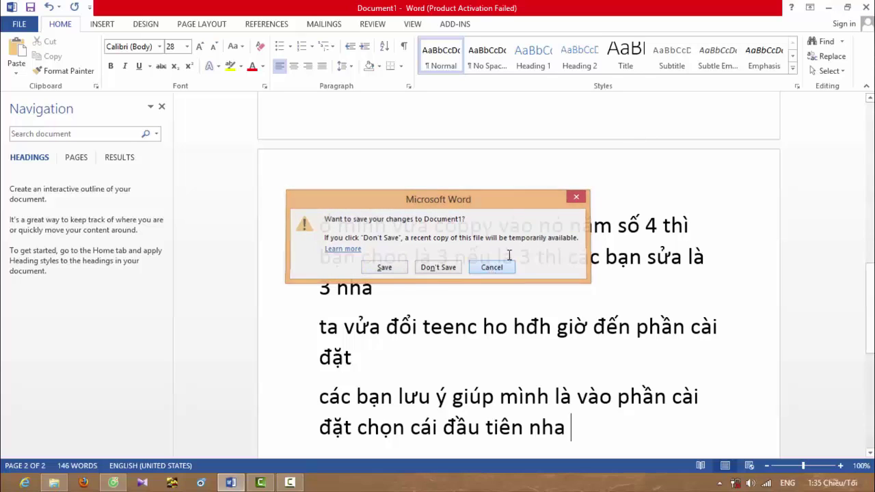
{"action": "left_click", "coordinate": [866, 8]}
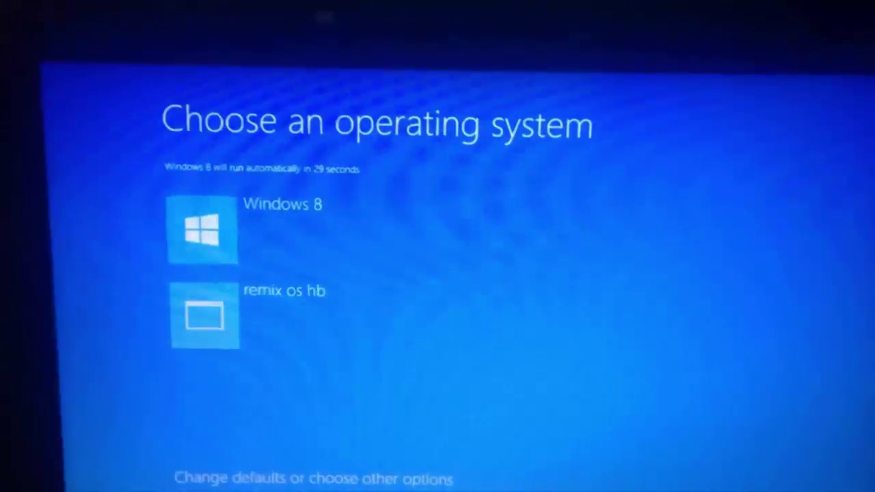
- Boot the "remix os hb" entry from the operating system selection screen
{"action": "key", "text": "Down"}
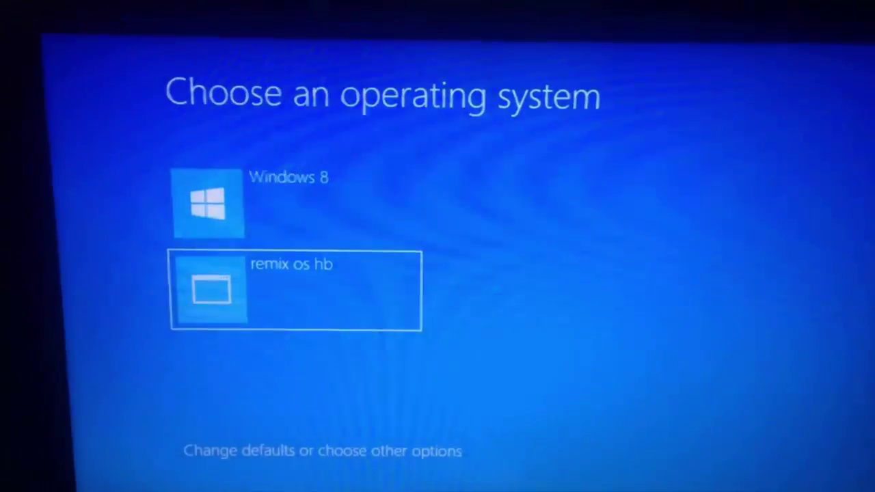
{"action": "key", "text": "Up"}
{"action": "key", "text": "Down"}
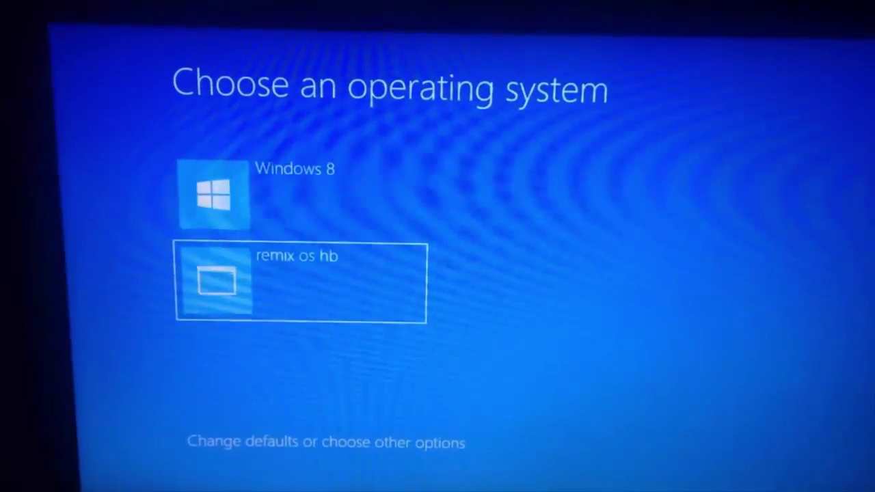
{"action": "key", "text": "Return"}
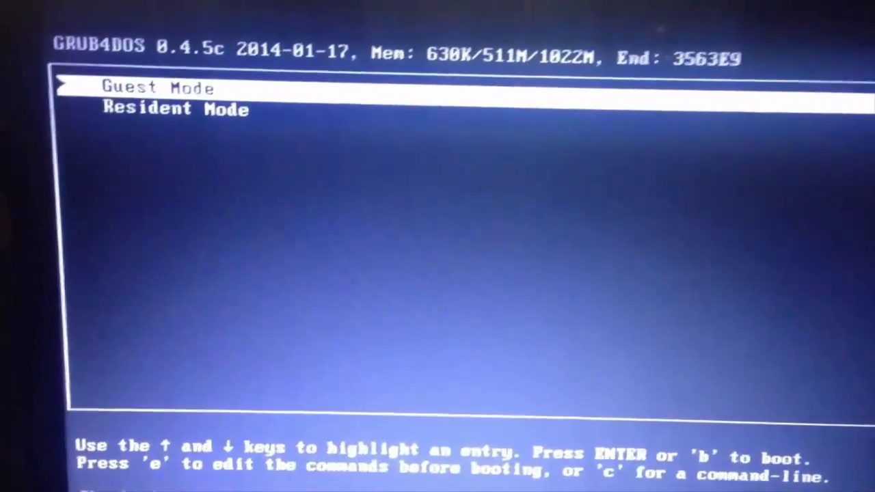
- Start Remix OS in Guest Mode and continue its setup with English (United States) as the language
{"action": "key", "text": "Down"}
{"action": "key", "text": "Up"}
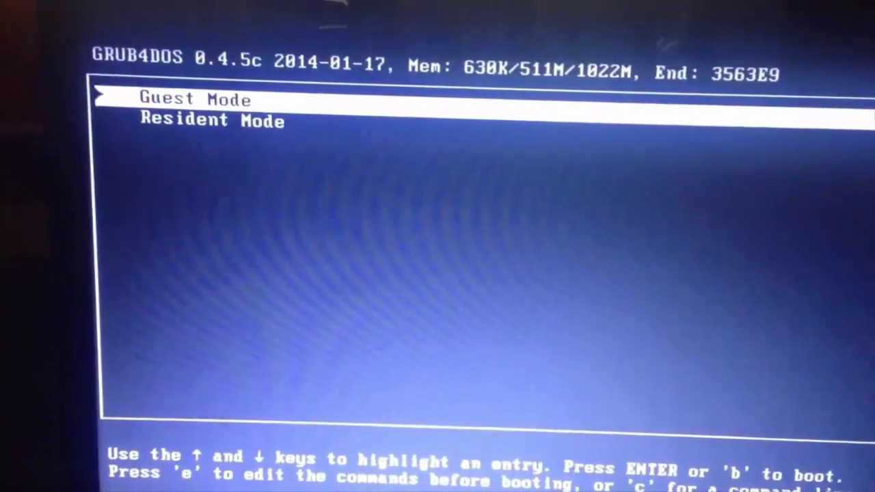
{"action": "key", "text": "Return"}
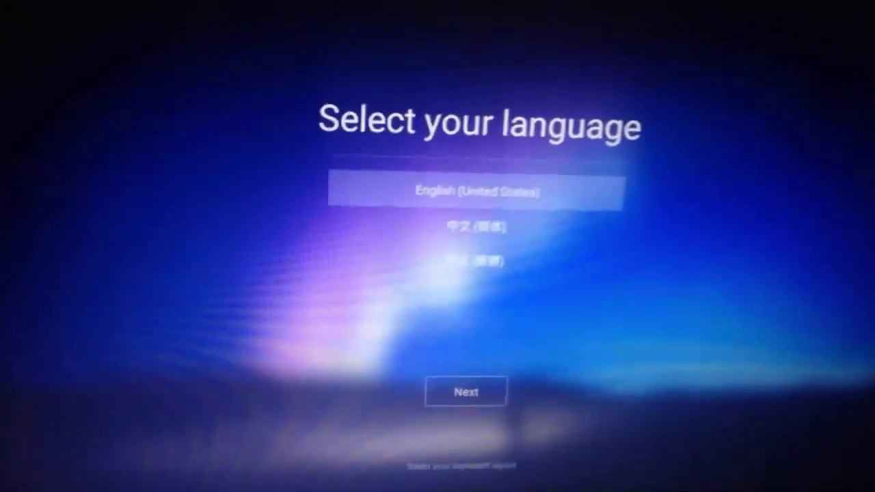
{"action": "left_click", "coordinate": [455, 404]}
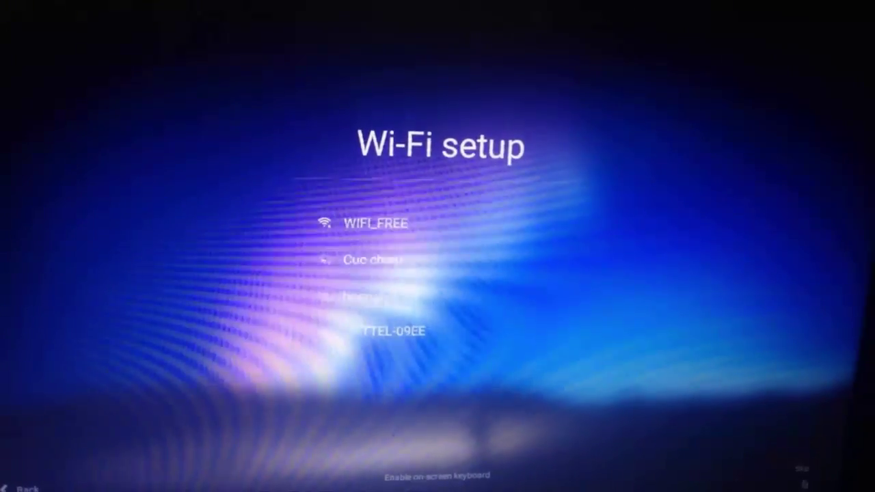
- Skip the Wi-Fi setup and finish the initial setup by starting Remix OS
{"action": "left_click", "coordinate": [808, 471]}
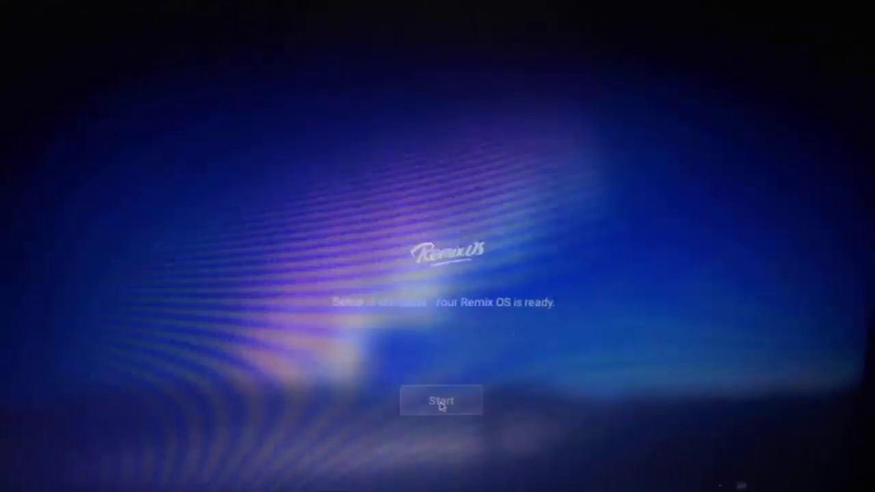
{"action": "left_click", "coordinate": [438, 402]}
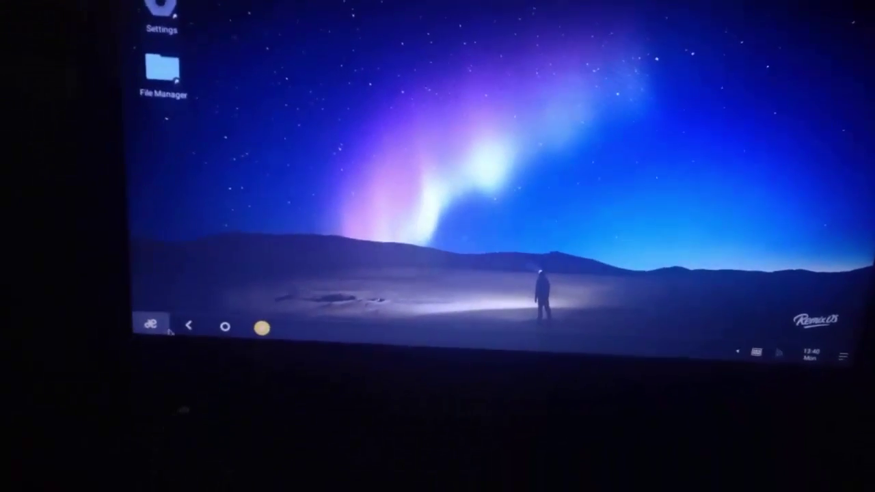
- Look through the installed apps, the input method choices and the available Wi-Fi networks from the desktop
{"action": "left_click", "coordinate": [167, 329]}
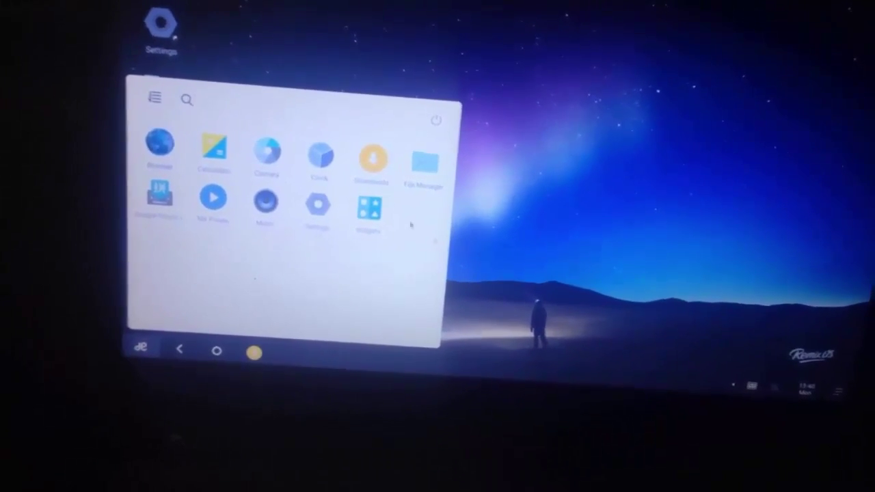
{"action": "left_click", "coordinate": [590, 267]}
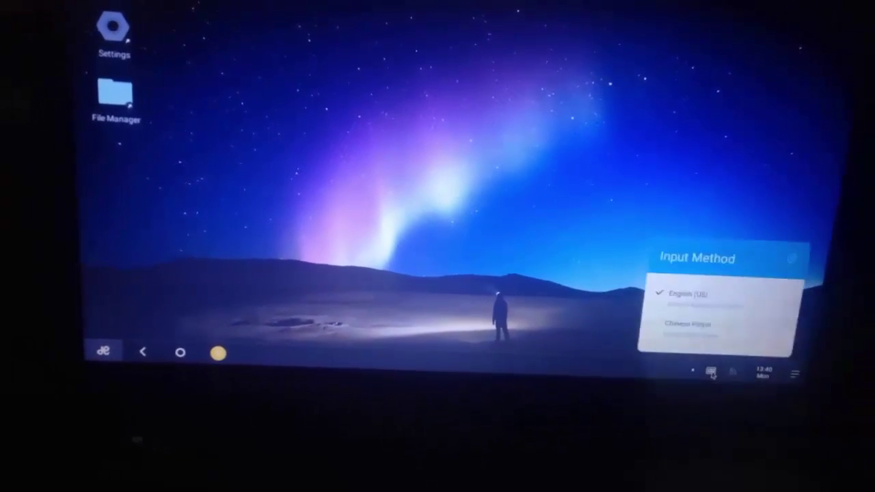
{"action": "left_click", "coordinate": [699, 364]}
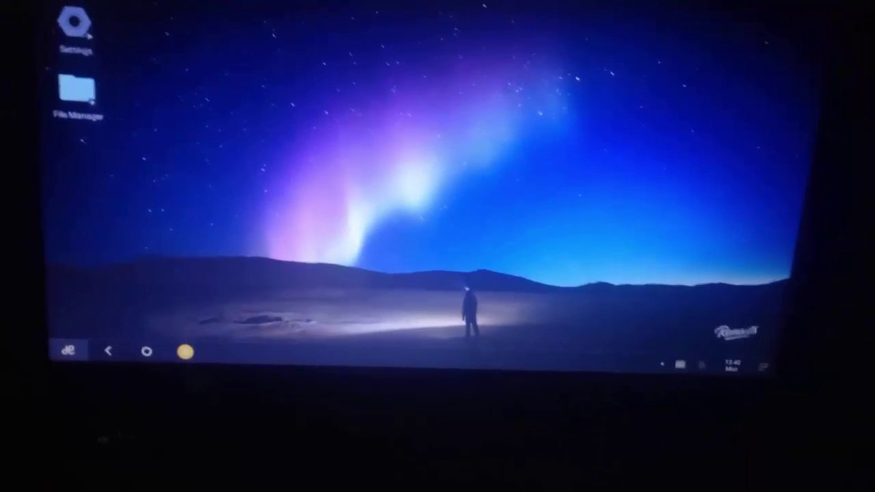
{"action": "left_click", "coordinate": [701, 358]}
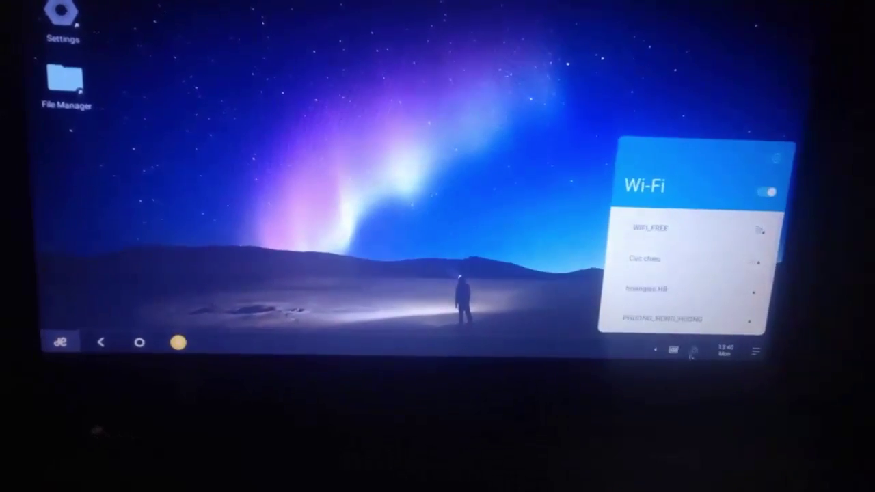
{"action": "left_click", "coordinate": [505, 165]}
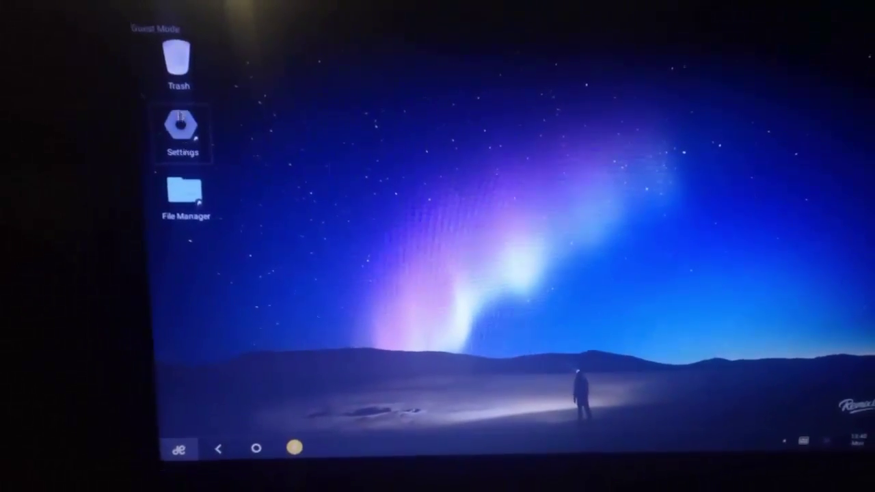
- Examine the Settings categories and the system's About page, and return to the Settings overview
{"action": "double_click", "coordinate": [195, 136]}
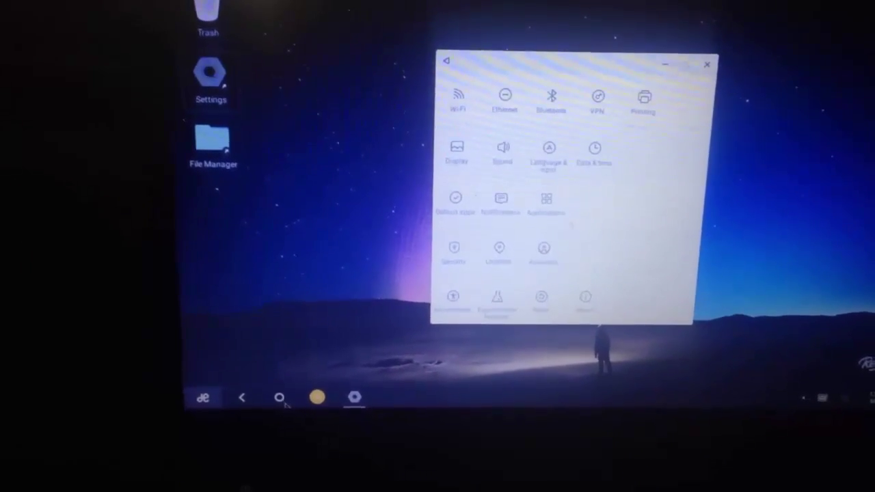
{"action": "left_click", "coordinate": [281, 398]}
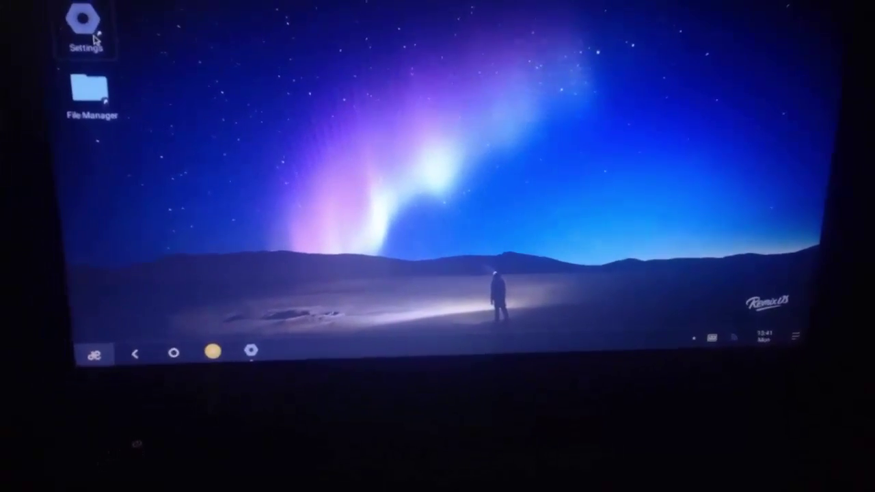
{"action": "double_click", "coordinate": [96, 52]}
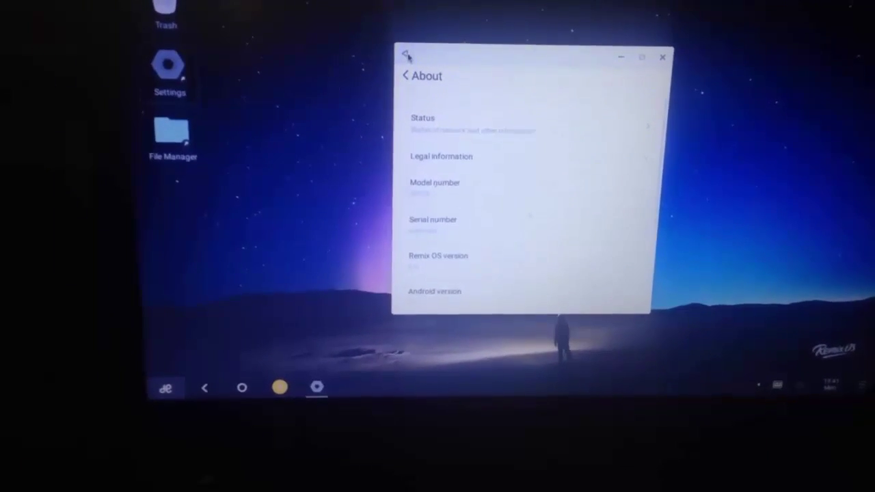
{"action": "left_click", "coordinate": [401, 47]}
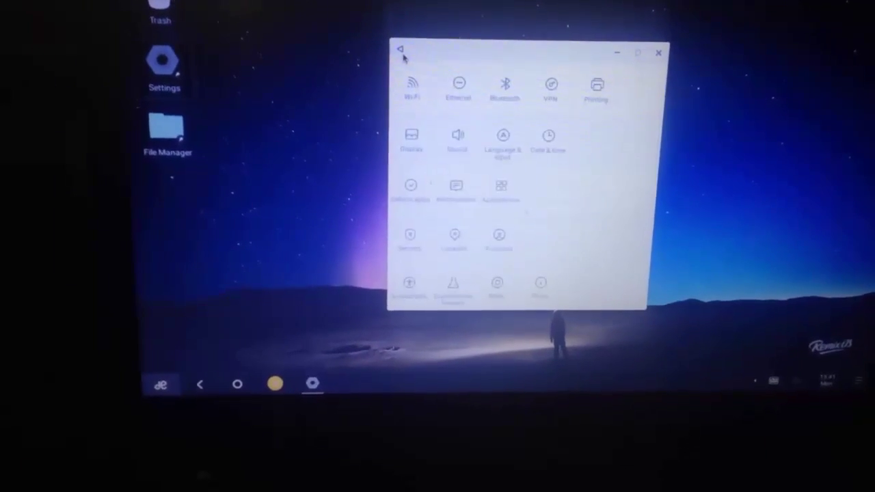
- Open the connection details of the WIFI_FREE network in the Wi-Fi settings
{"action": "left_click", "coordinate": [407, 96]}
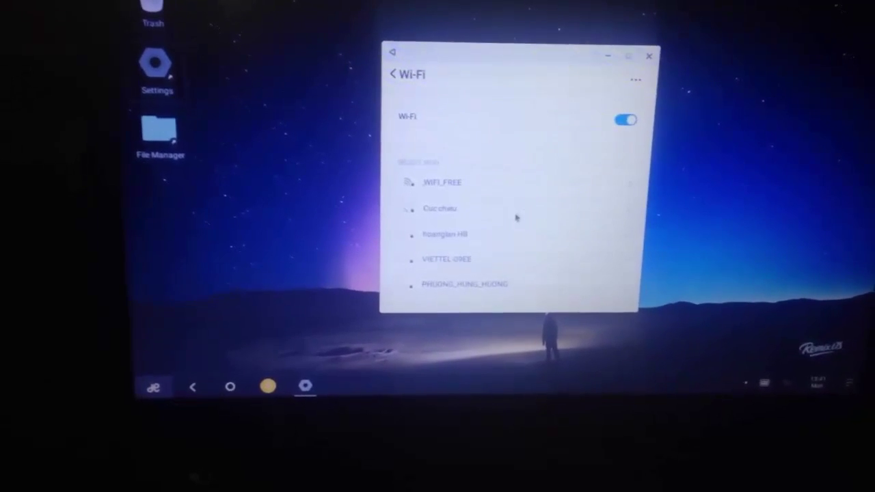
{"action": "left_click", "coordinate": [452, 182]}
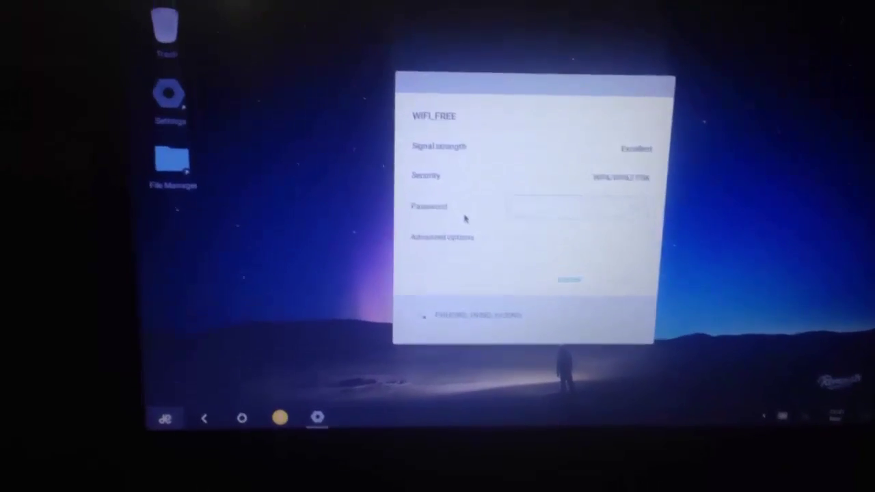